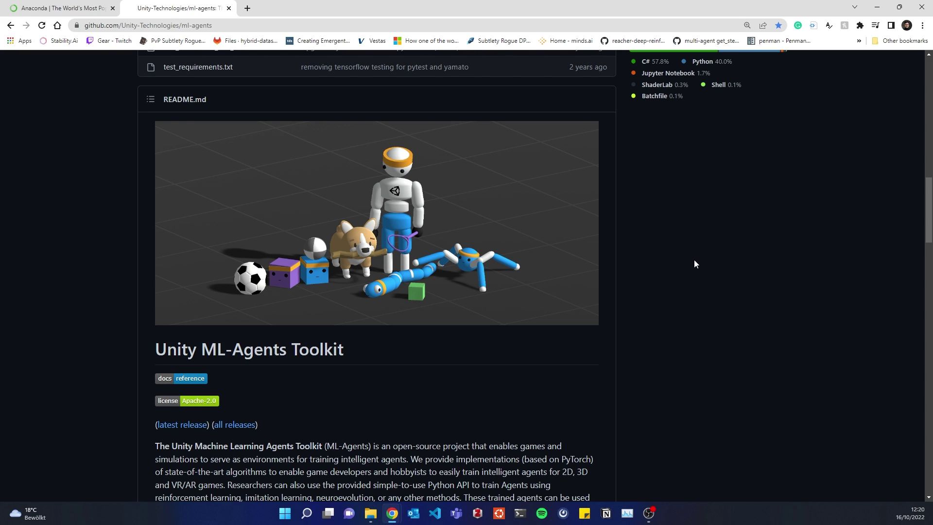
Highlight the Release 19 entry in the ML-Agents releases table, then clear the highlight
scroll(693, 270, down, 15)
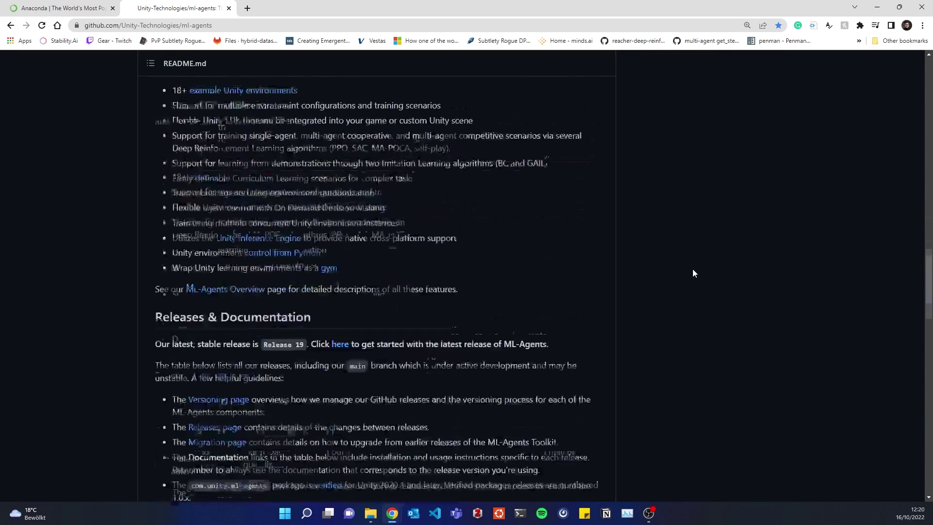
scroll(693, 272, down, 2)
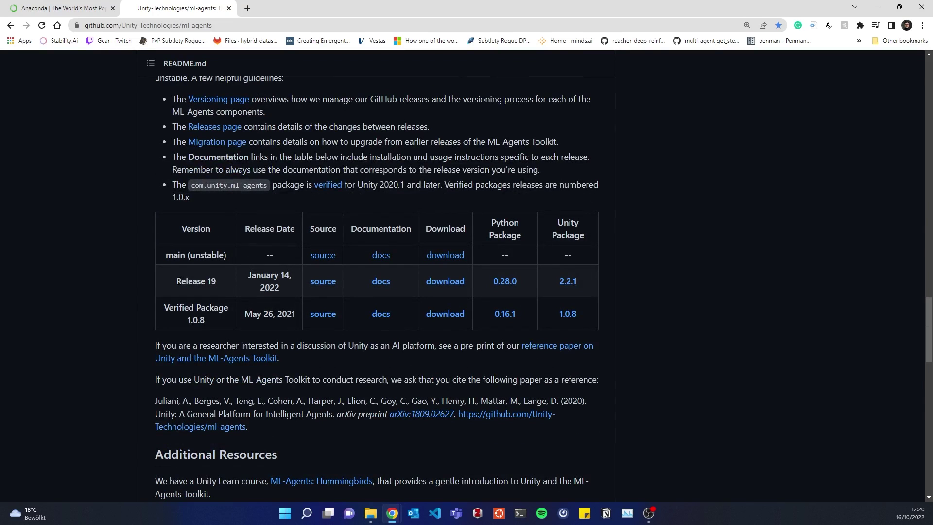
drag(175, 281, 216, 281)
click(539, 274)
scroll(699, 285, up, 2)
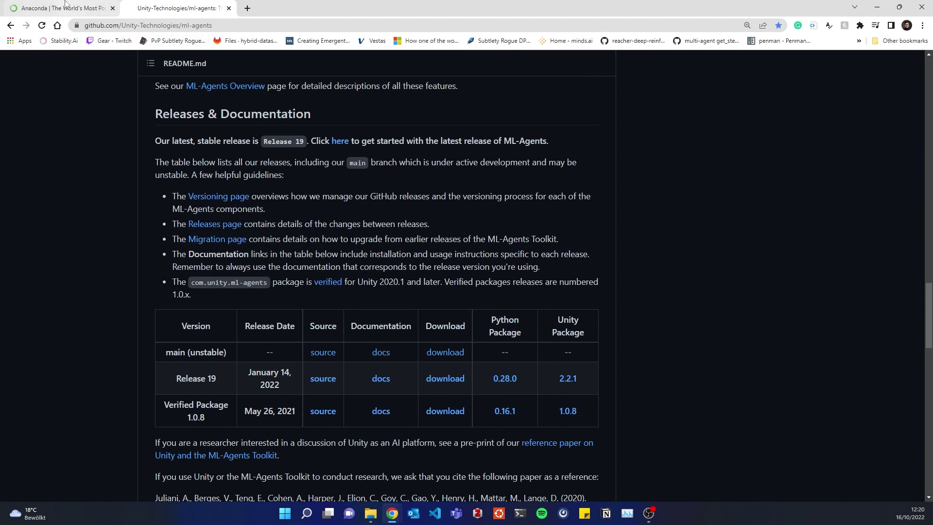
Download and launch the Anaconda3 Windows installer from the Anaconda website
click(38, 4)
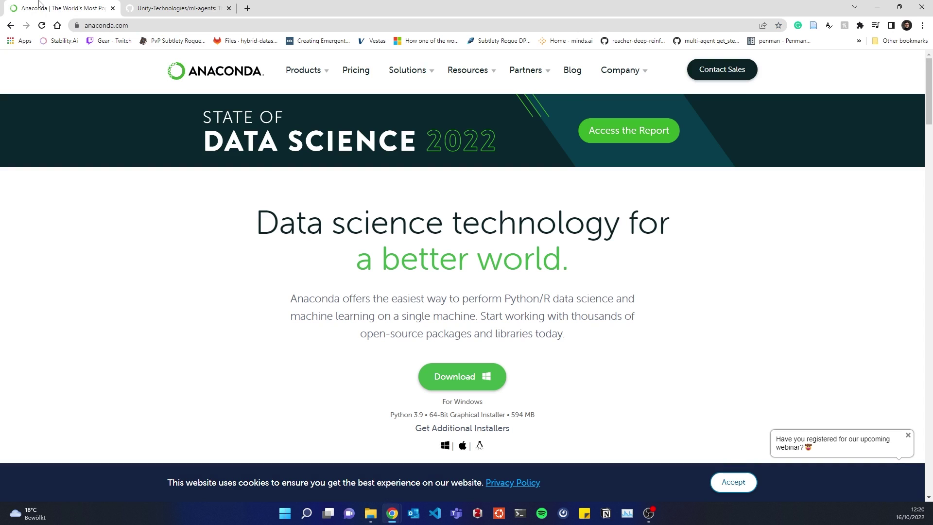
click(161, 77)
scroll(487, 335, down, 1)
click(487, 335)
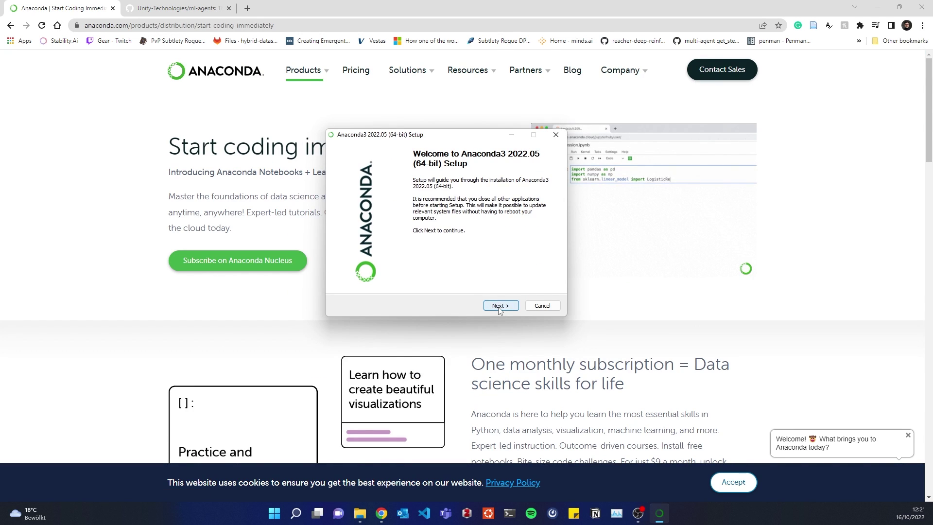
Step through the welcome, licence, just-me and install location pages, then cancel setup
click(499, 306)
click(500, 306)
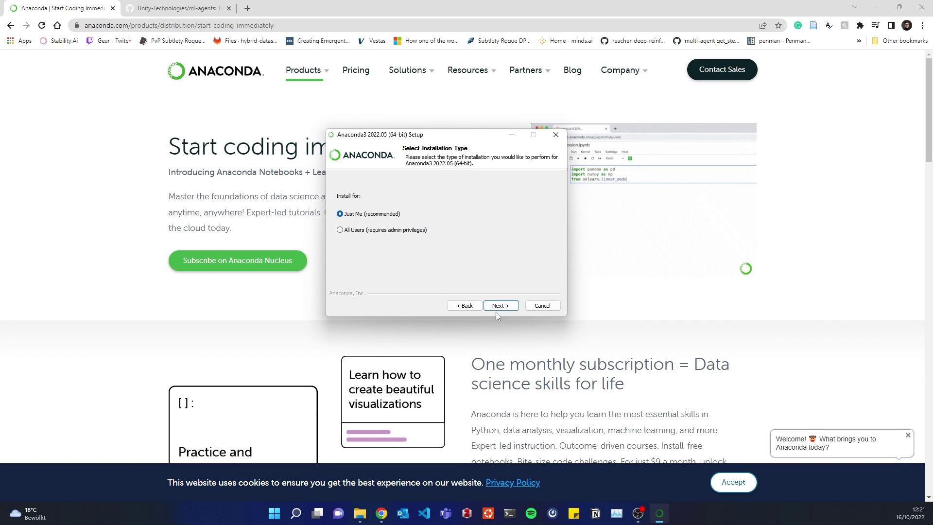
click(498, 307)
click(499, 307)
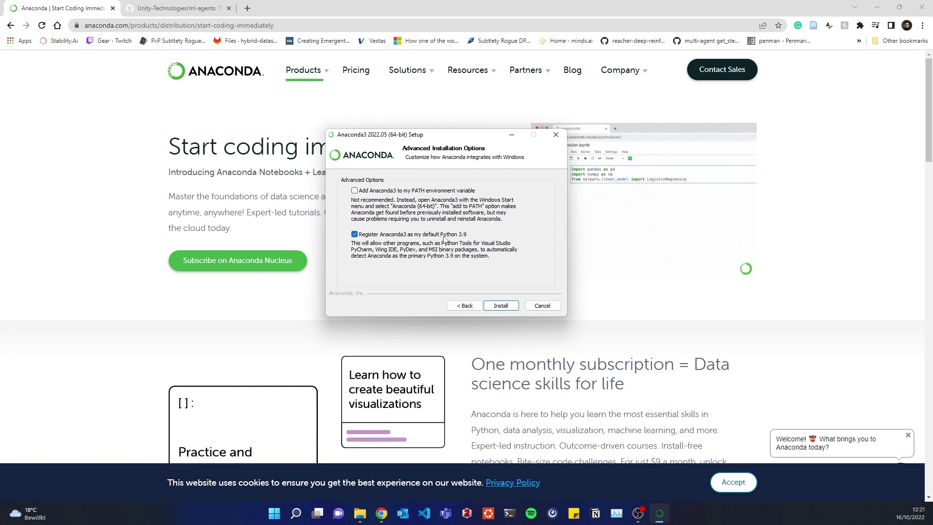
click(539, 306)
Confirm quitting Anaconda setup and download the Release 19 package from the ml-agents releases table
click(498, 287)
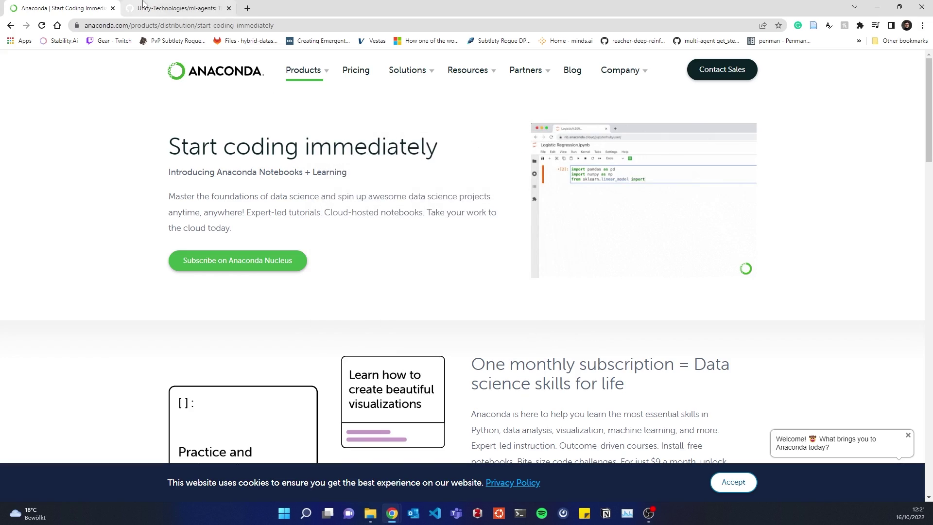
click(170, 8)
scroll(74, 184, up, 12)
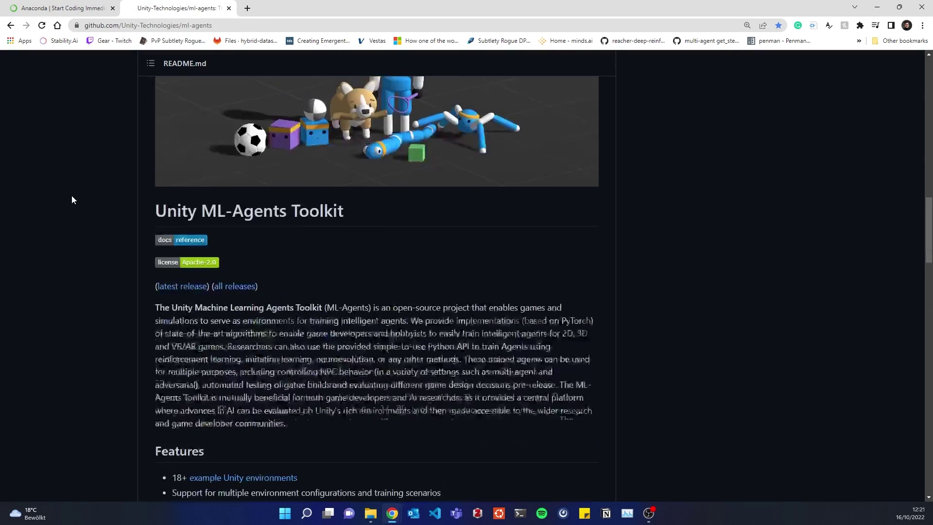
scroll(71, 190, up, 20)
scroll(73, 188, down, 16)
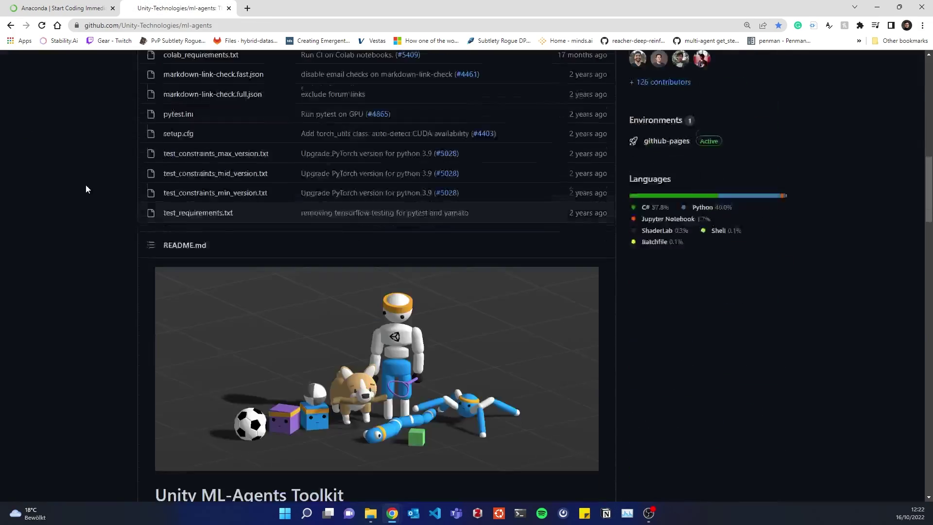
scroll(85, 188, down, 14)
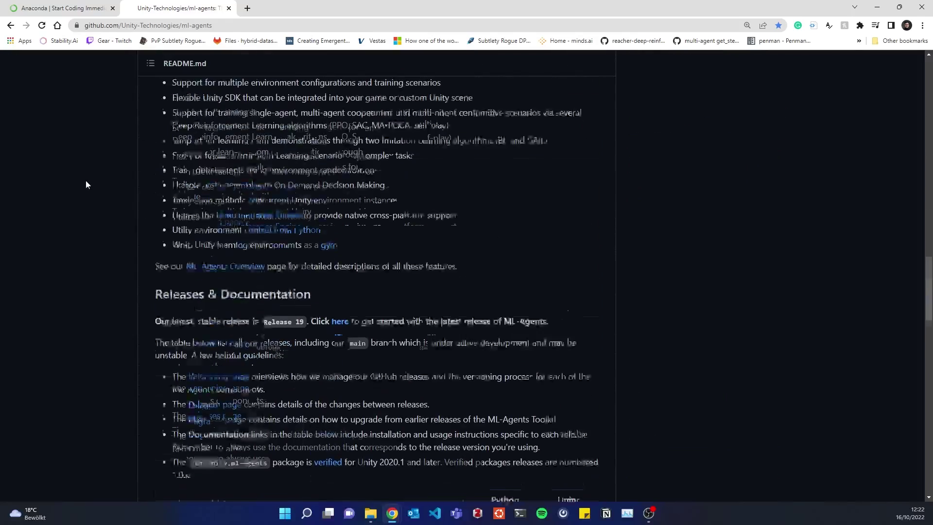
scroll(85, 183, down, 4)
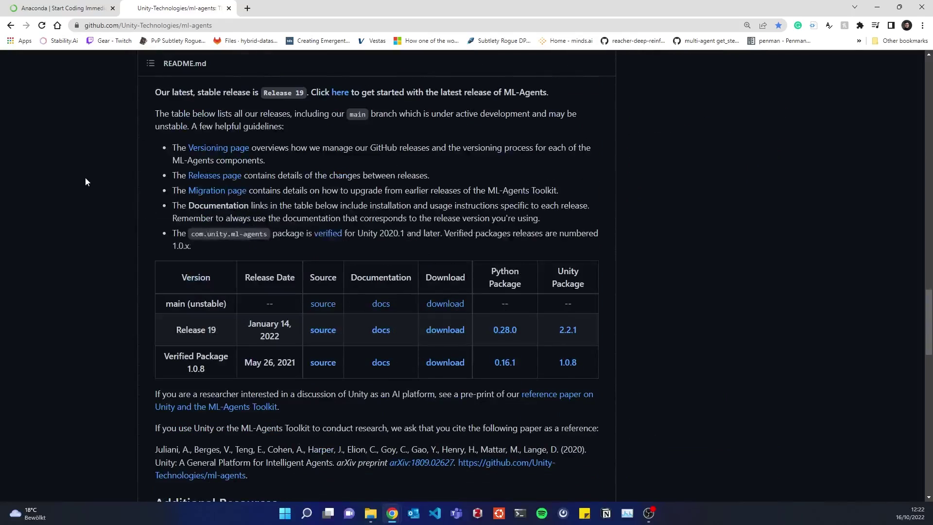
click(438, 329)
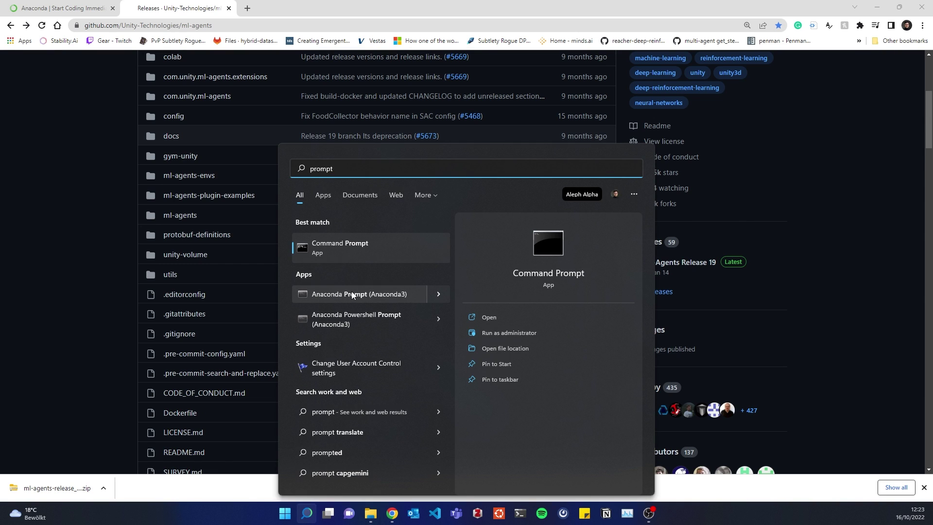
Launch Anaconda Prompt and move the release zip into ml_agents_release_19_YT
click(352, 294)
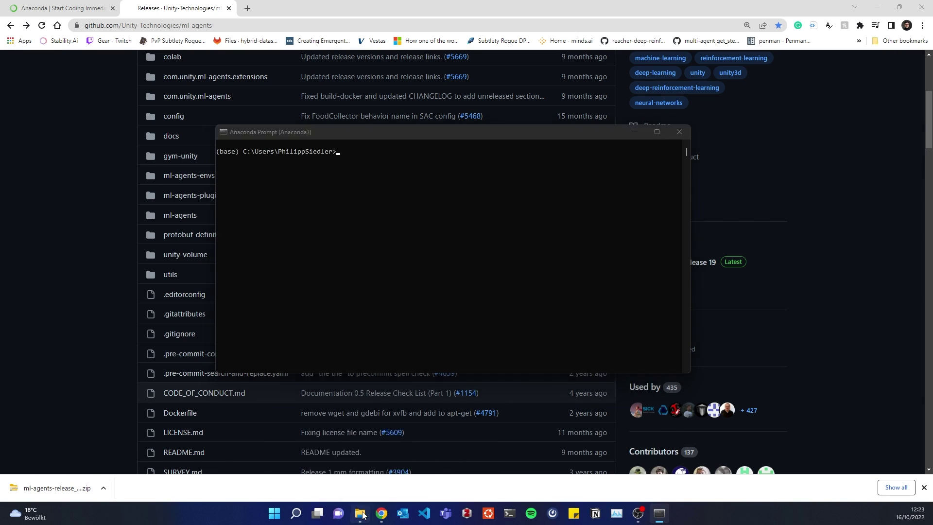
click(362, 514)
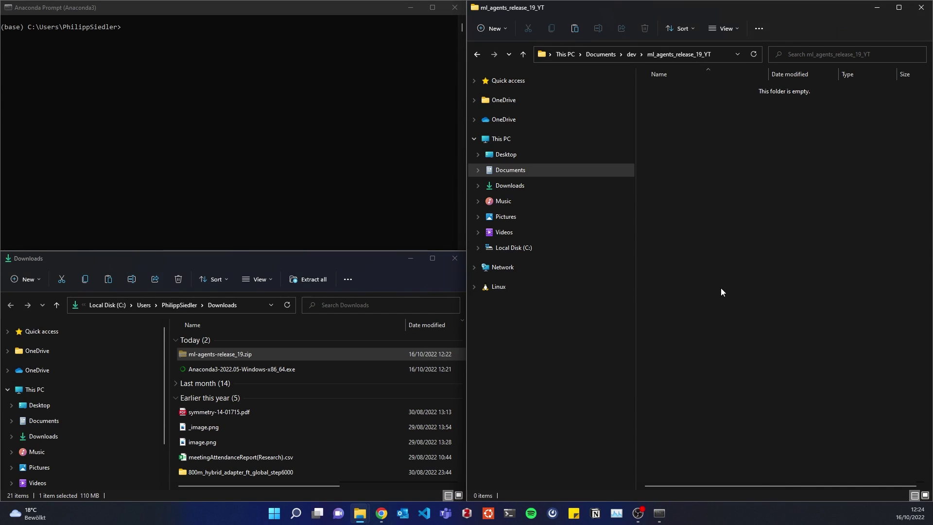
key(ctrl+v)
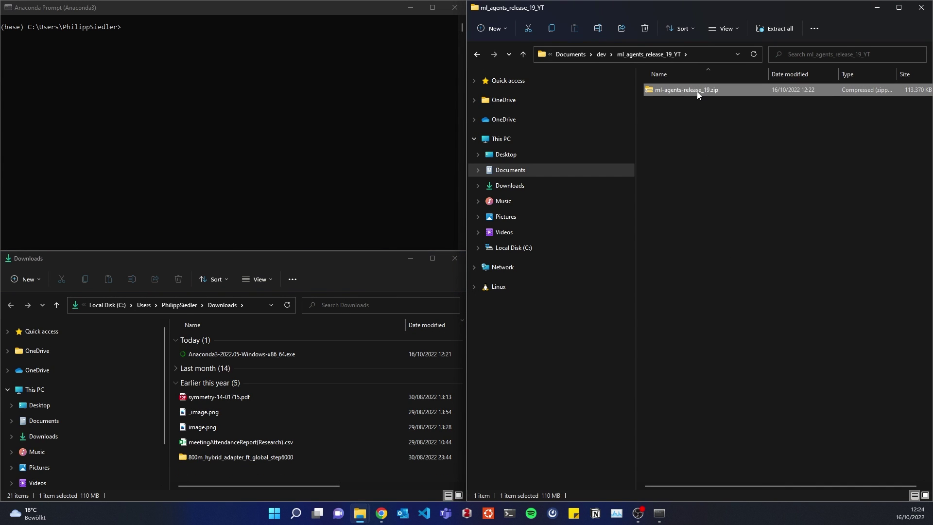
Extract the zip in place, delete it, and check the extracted ml-agents-release_19 folder
right_click(695, 92)
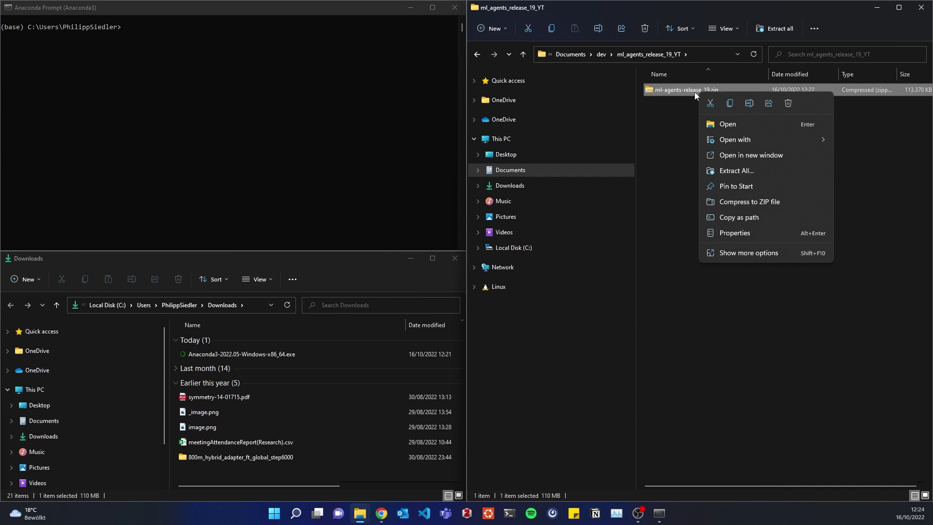
click(762, 171)
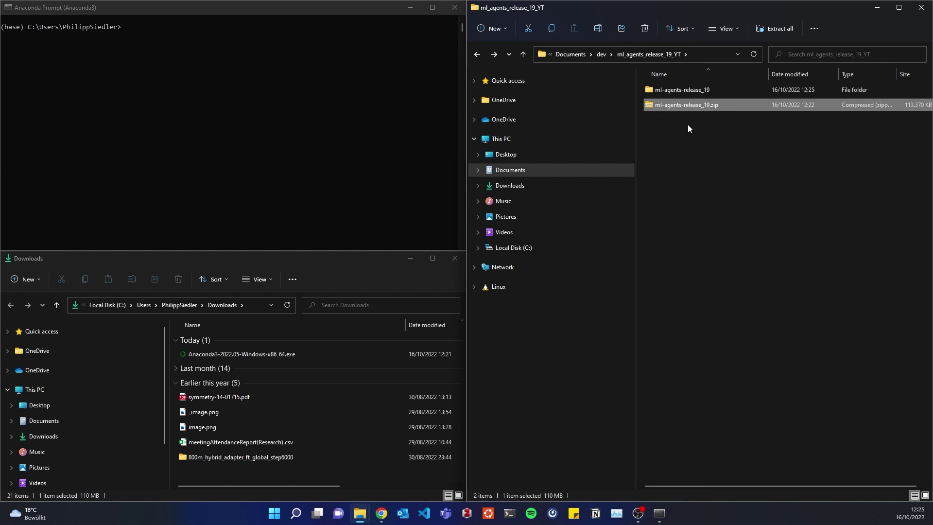
key(Delete)
double_click(686, 90)
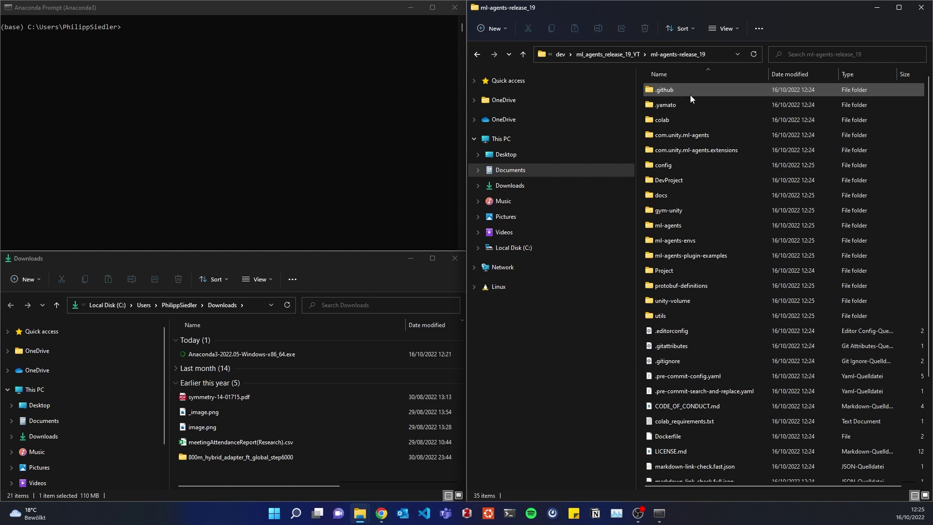
scroll(719, 136, down, 3)
scroll(717, 145, up, 3)
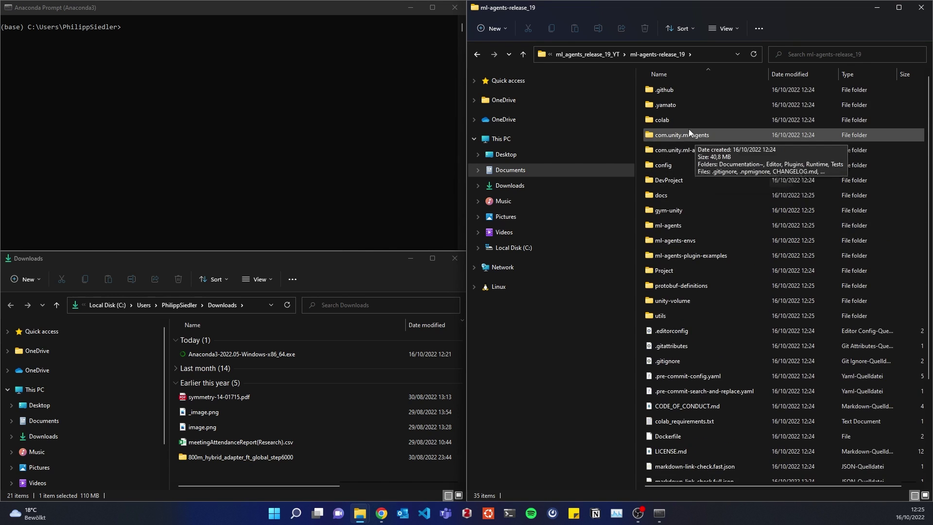
key(alt+Up)
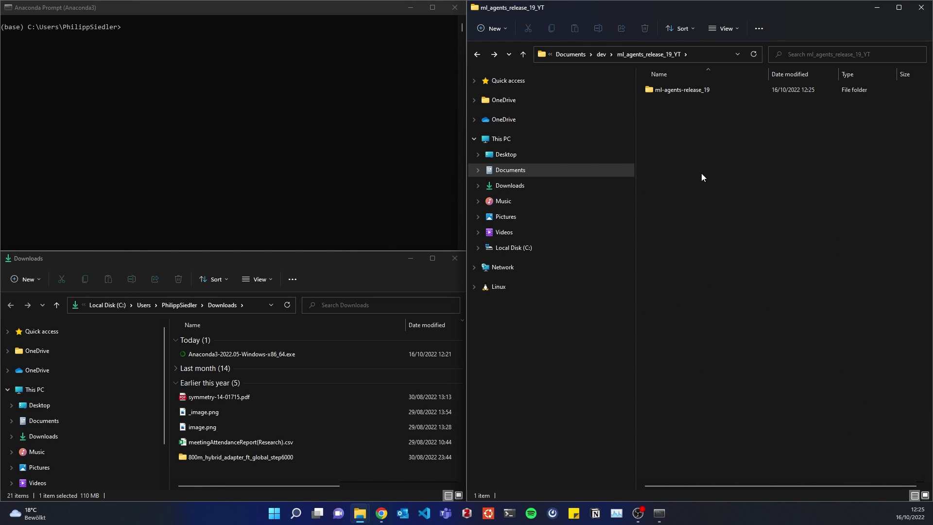
Run 'conda create -n mlagents_r19_YT python=3.8' and confirm the package installation
click(241, 9)
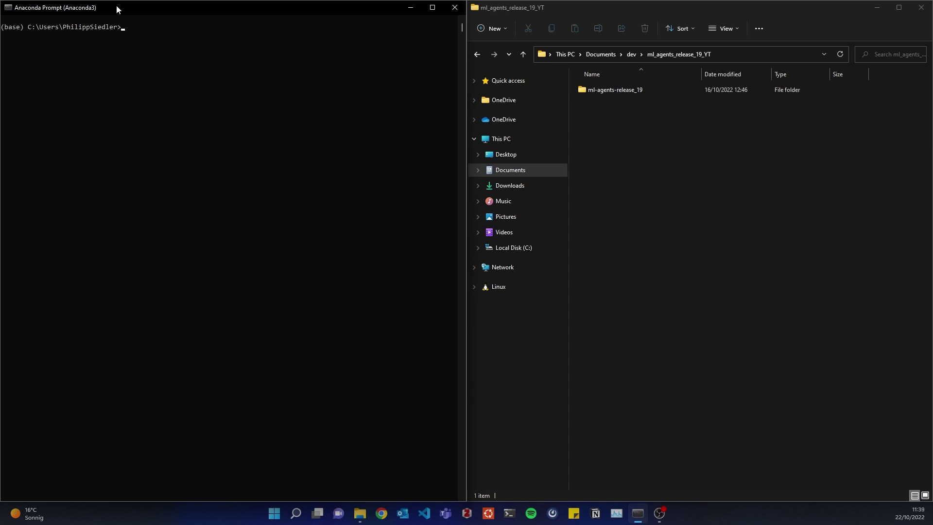
text(onda create -n mlagents_r19_YT python-)
key(BackSpace)
text(=3.8)
key(Return)
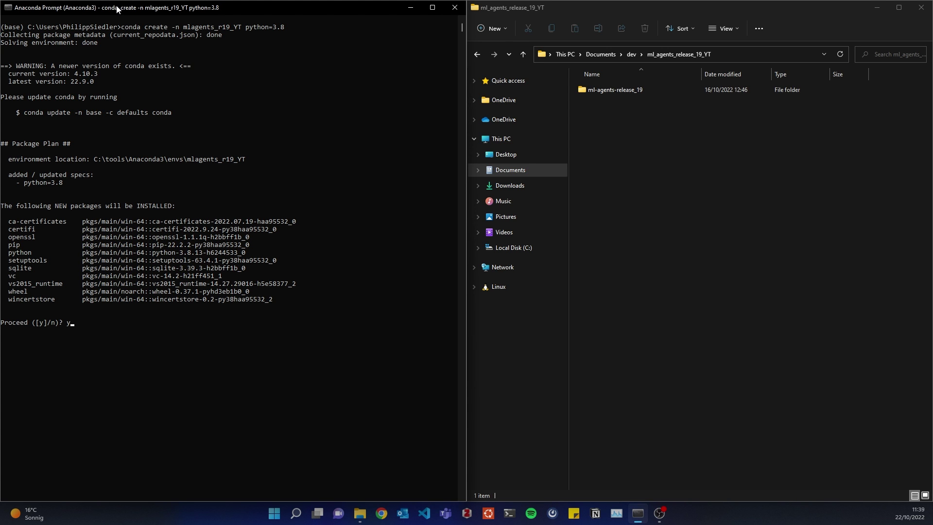
key(Return)
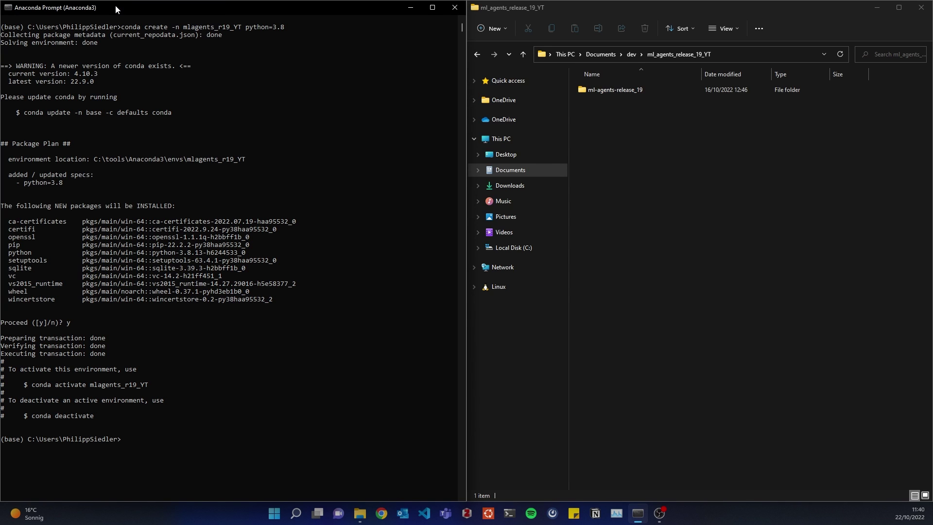
drag(33, 384, 148, 386)
Paste and run 'conda activate mlagents_r19_YT'
right_click(145, 393)
right_click(143, 439)
key(Return)
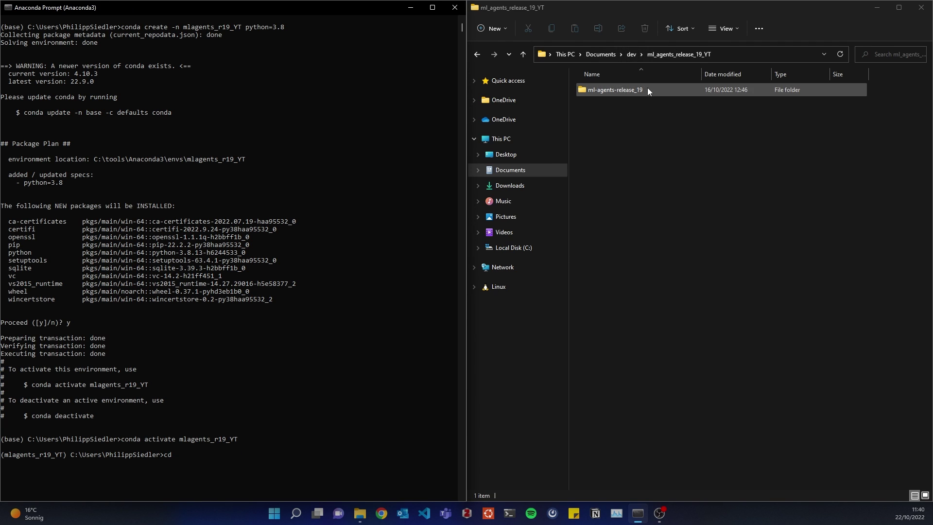
Change directory to the ml_agents_release_19_YT folder using its copied path
click(736, 55)
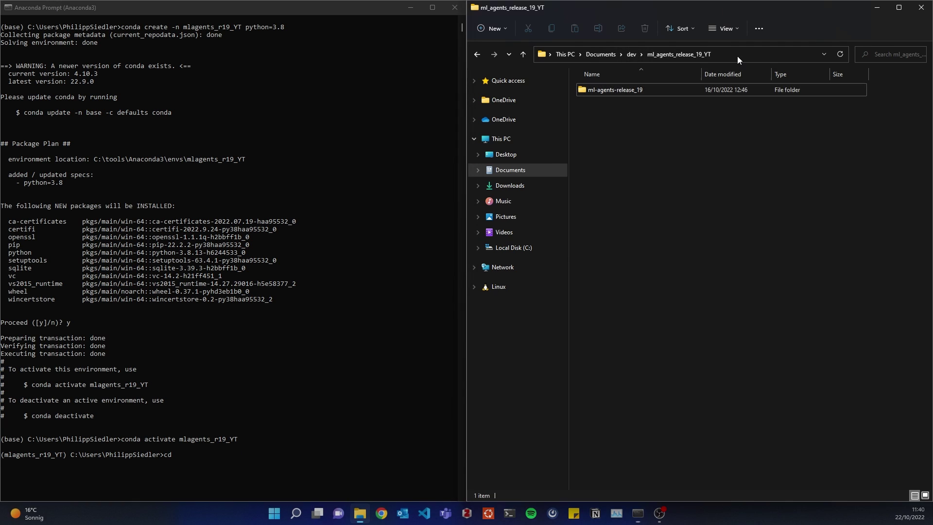
click(291, 453)
text(C:\Users\PhilippSiedler\Documents\dev\ml_agents_release_19_YT)
key(Return)
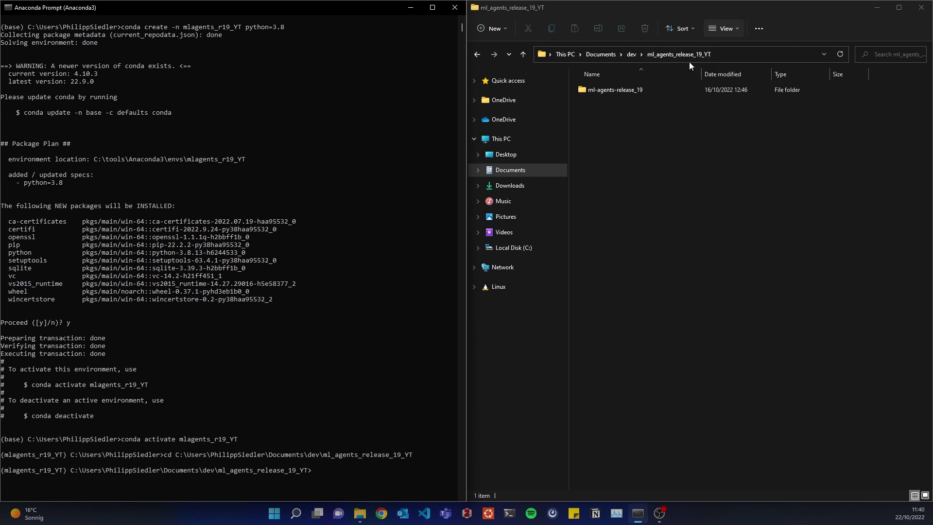
Change directory into the extracted ml-agents-release_19 folder using its copied path
double_click(616, 90)
click(800, 56)
key(ctrl+c)
click(355, 464)
text(cd)
key(ctrl+v)
key(Return)
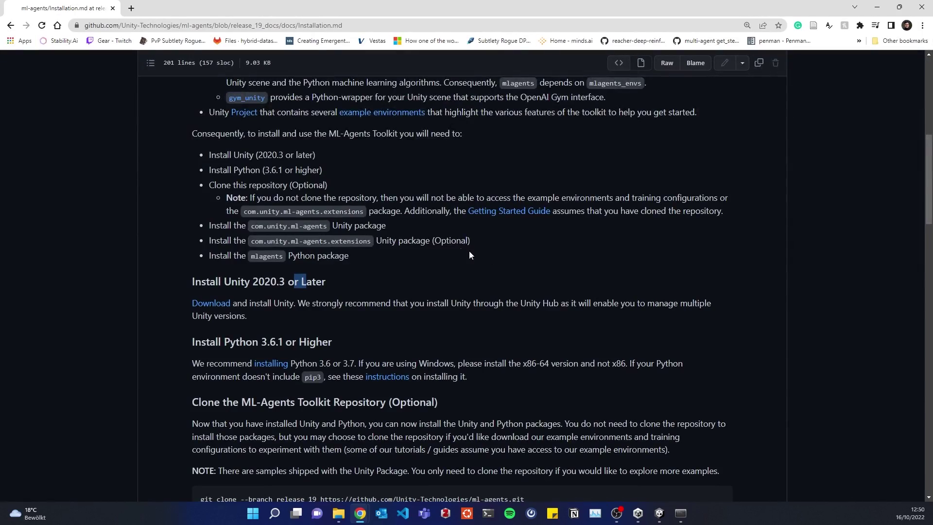
Show Installation.md's local-development pip commands with the browser docked on the right half
scroll(469, 254, down, 15)
scroll(471, 254, down, 11)
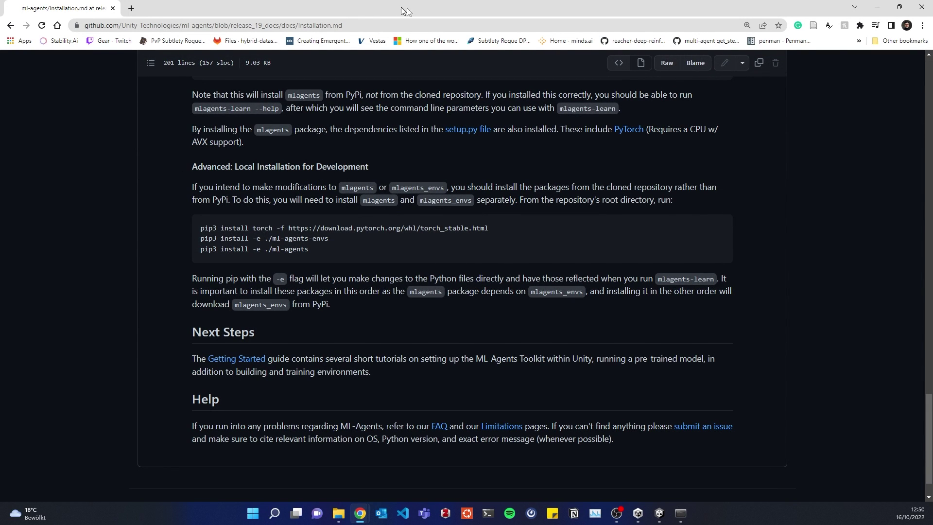
drag(438, 19, 931, 120)
scroll(739, 364, down, 9)
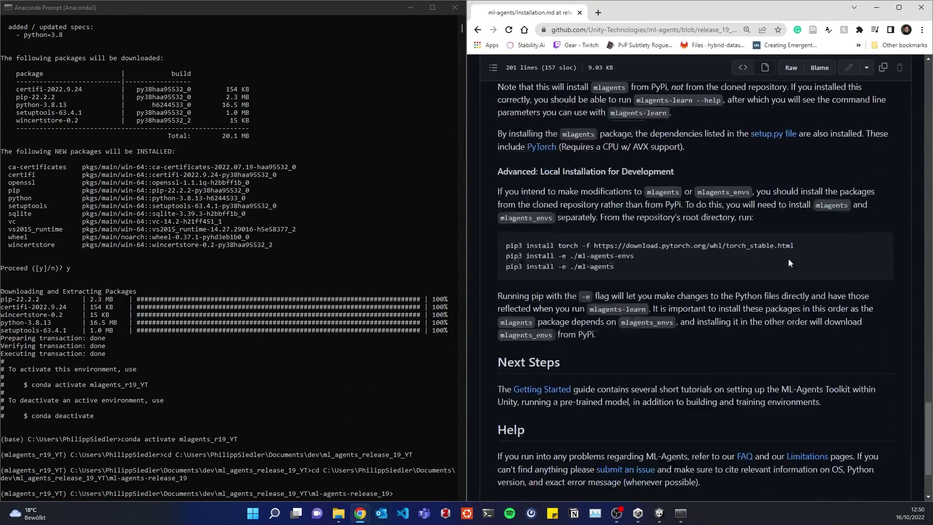
Copy the PyTorch pip3 install command from the guide and run it in Anaconda Prompt
drag(795, 245, 506, 246)
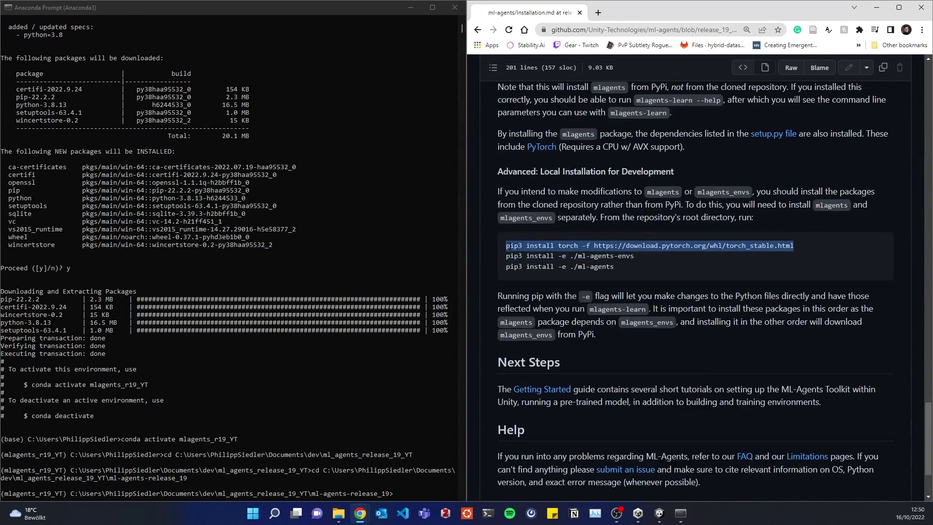
click(309, 7)
key(ctrl+v)
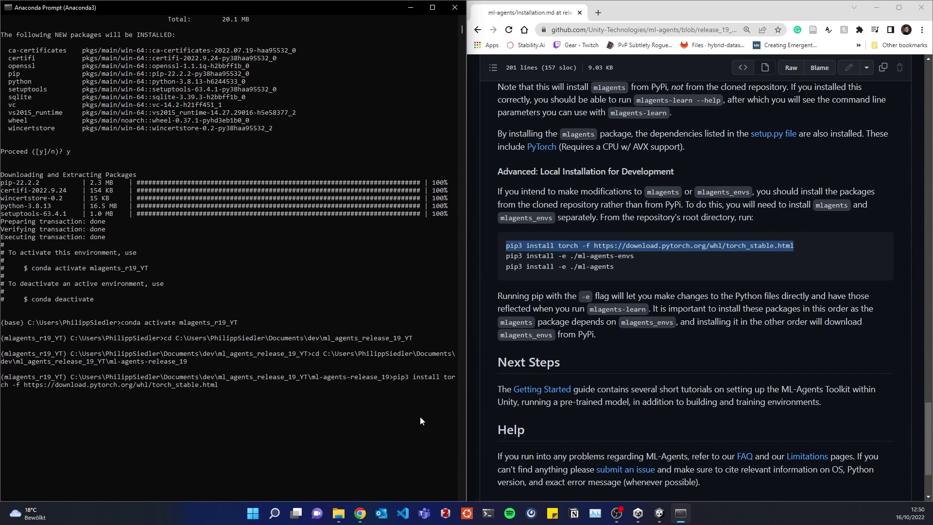
key(Return)
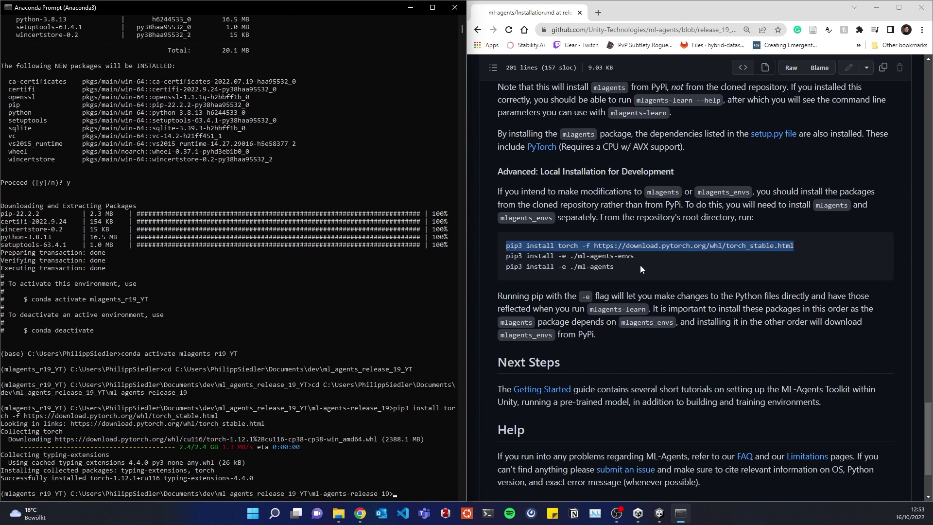
Copy and run the ml-agents-envs install command
drag(636, 256, 507, 256)
right_click(310, 267)
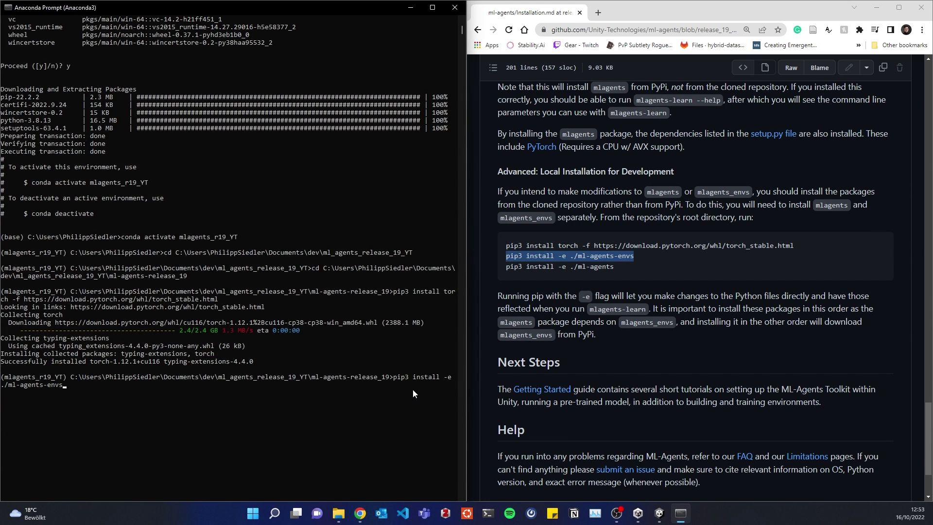
key(Return)
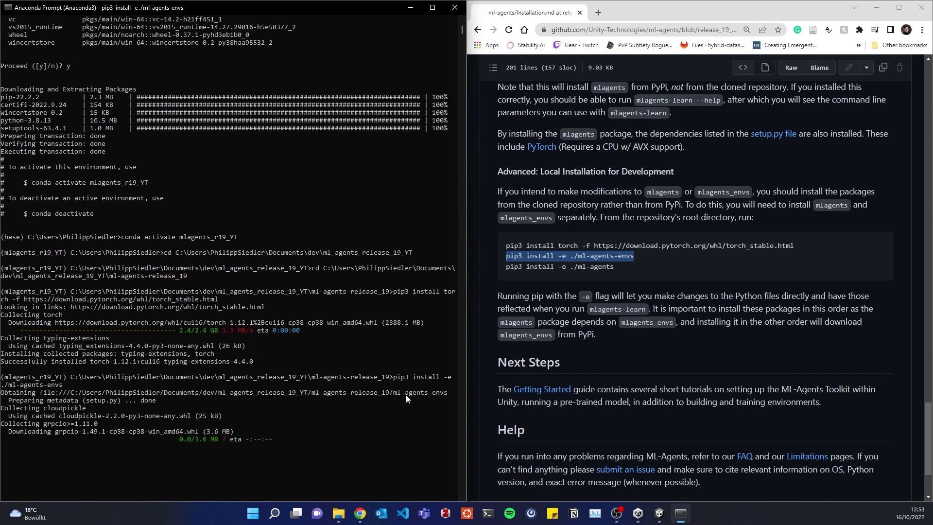
Copy and run the ml-agents install command
triple_click(522, 266)
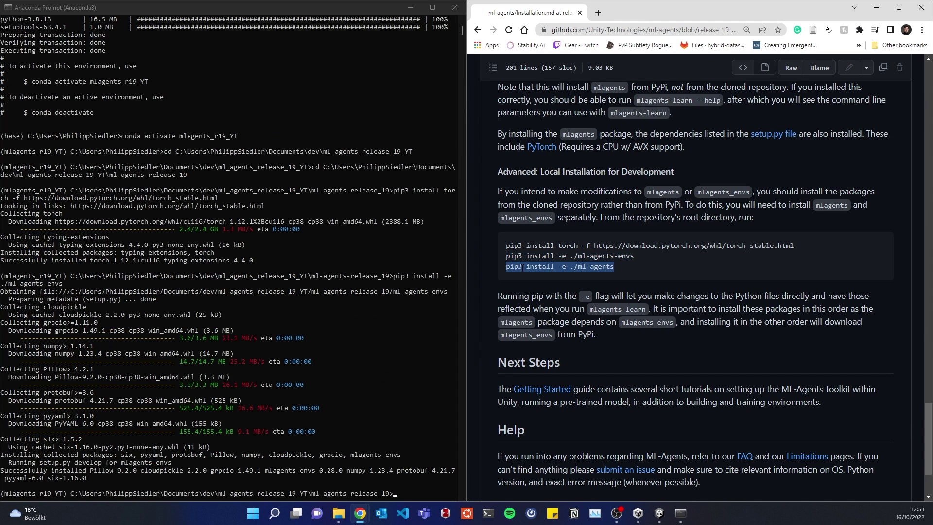
scroll(446, 337, down, 2)
click(407, 459)
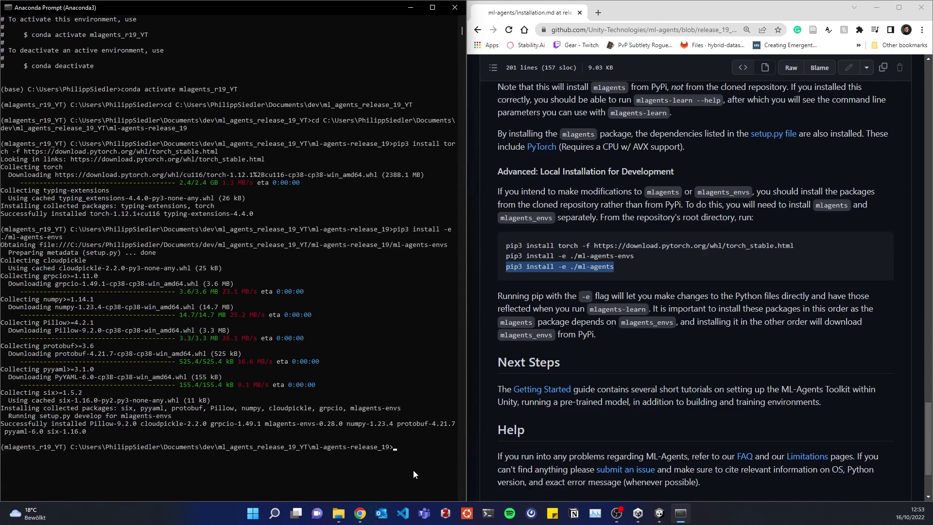
right_click(413, 468)
key(Return)
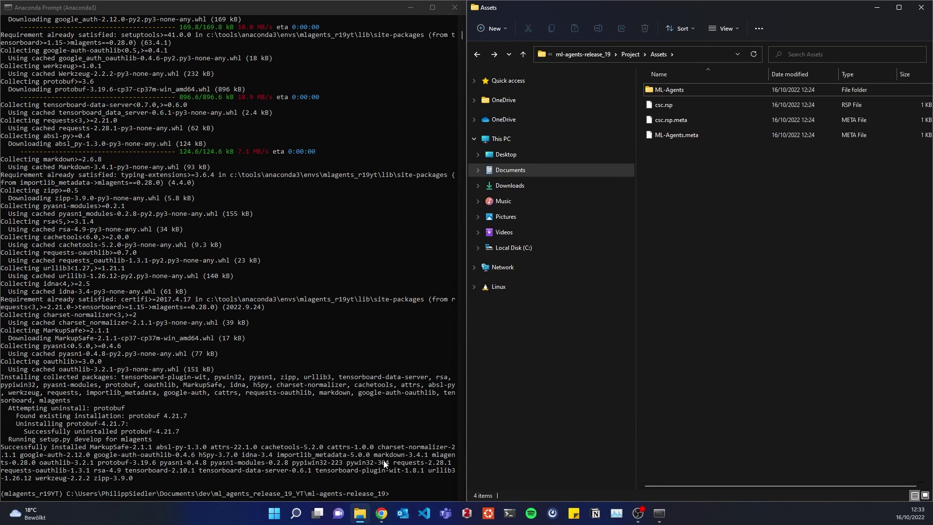
Launch Unity Hub via Windows search and start a new project
click(296, 513)
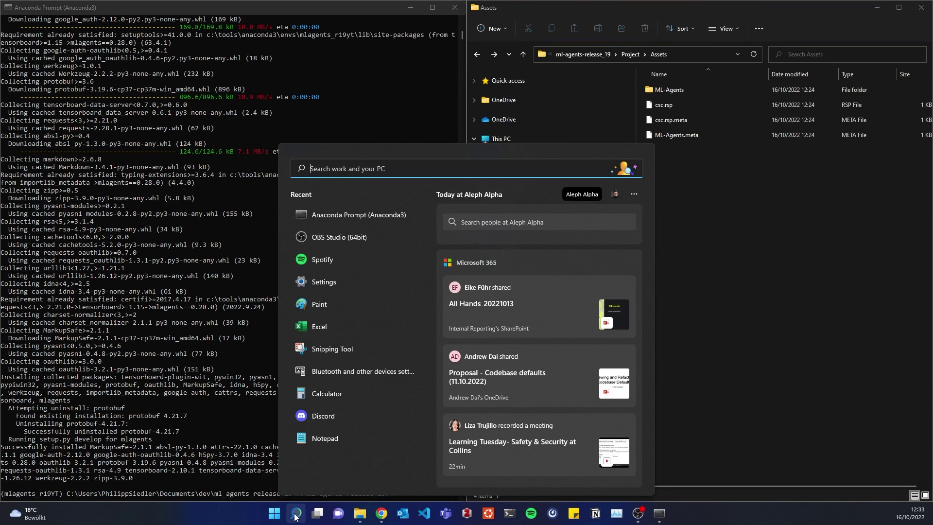
text(unity hub)
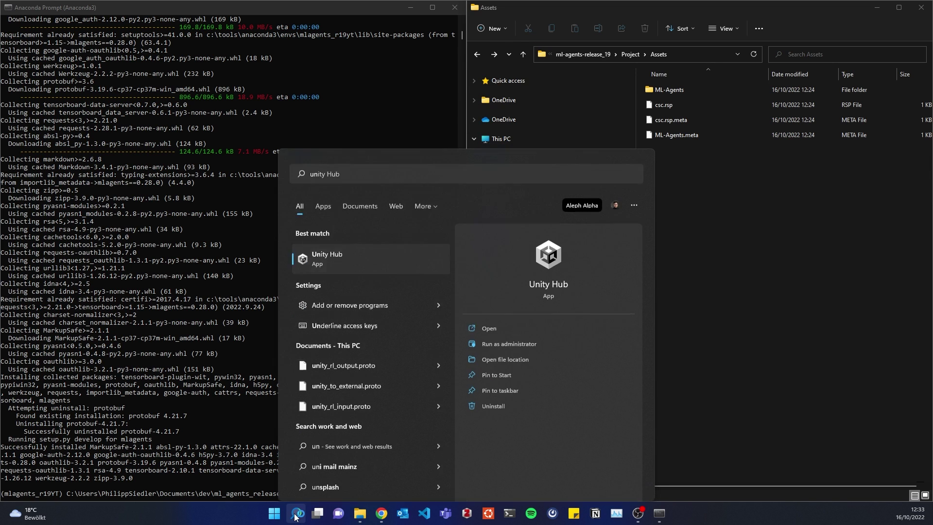
key(Return)
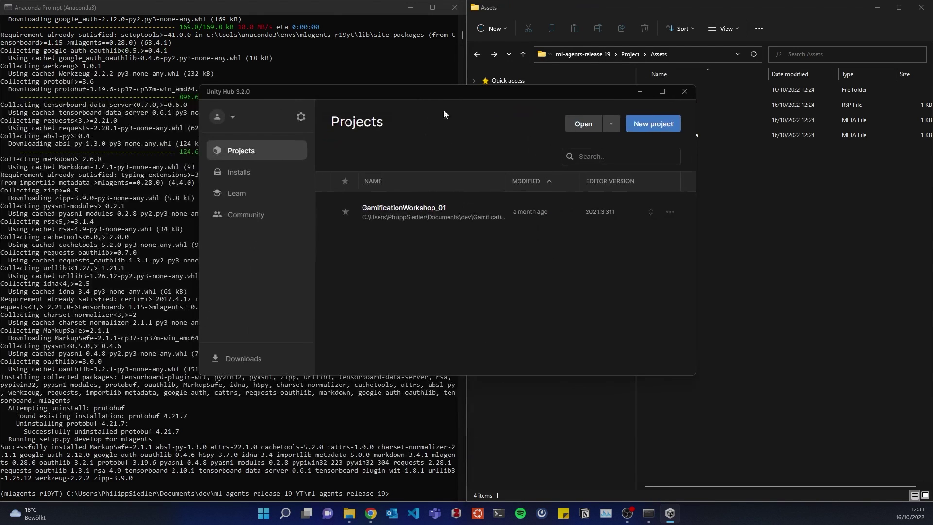
click(653, 124)
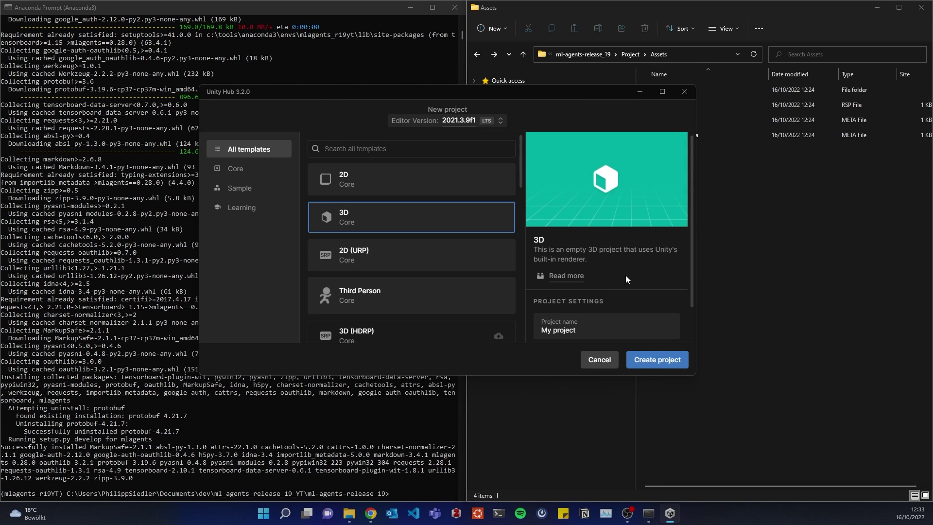
Set the project location to the ml_agents_release_19_YT folder using its copied path
click(595, 290)
click(663, 325)
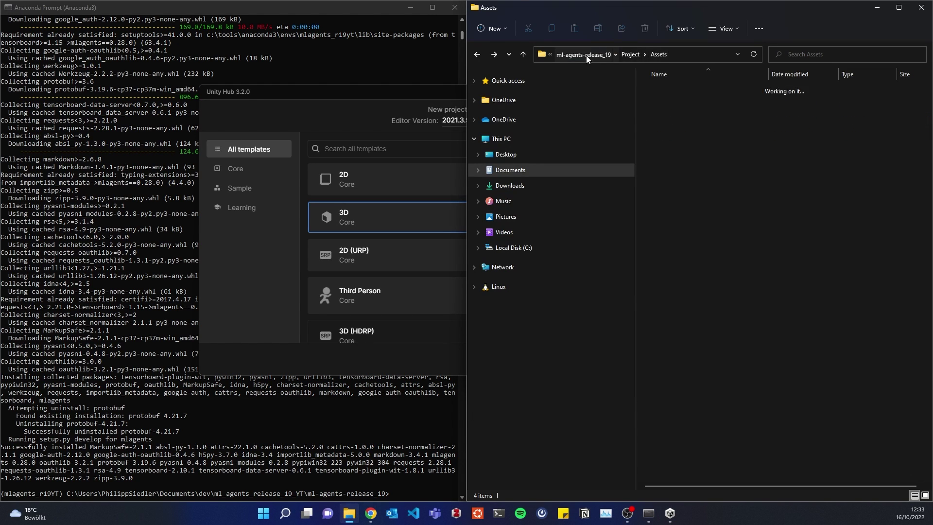
click(614, 55)
click(666, 58)
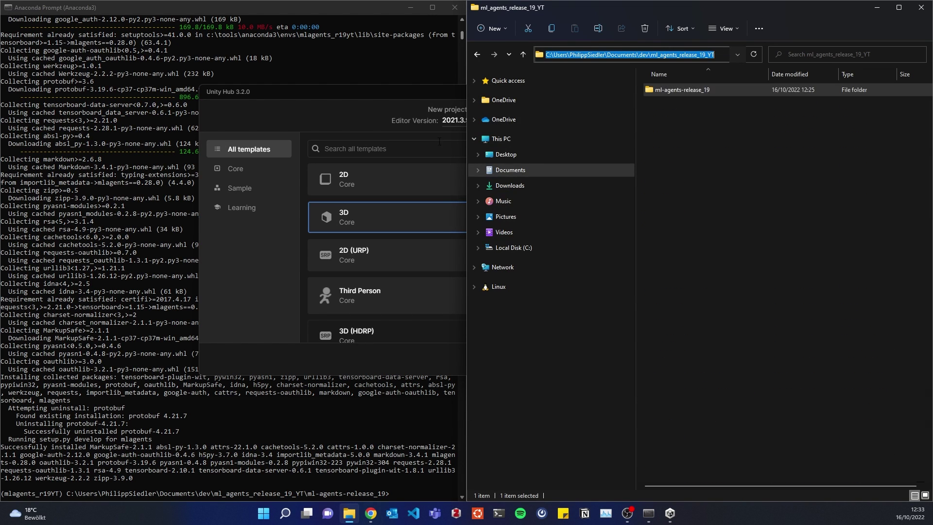
click(351, 98)
click(662, 320)
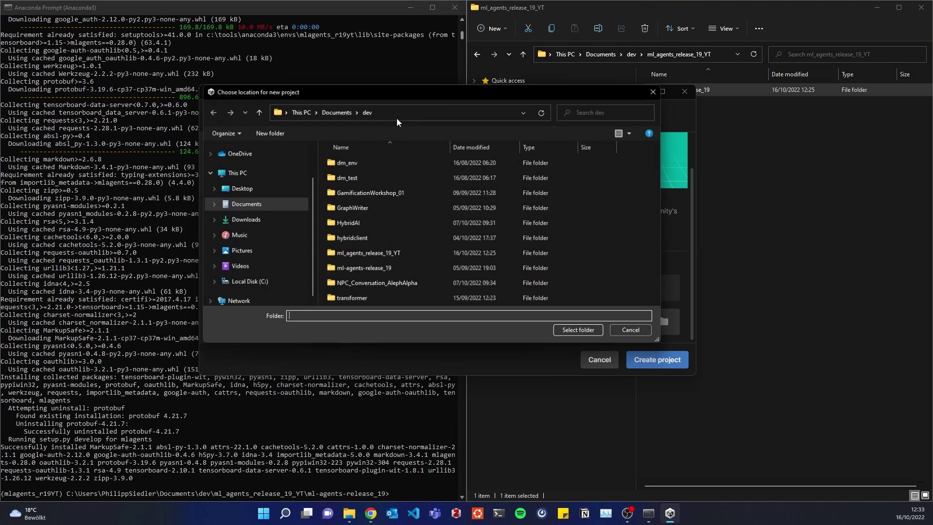
click(388, 115)
key(ctrl+v)
key(Return)
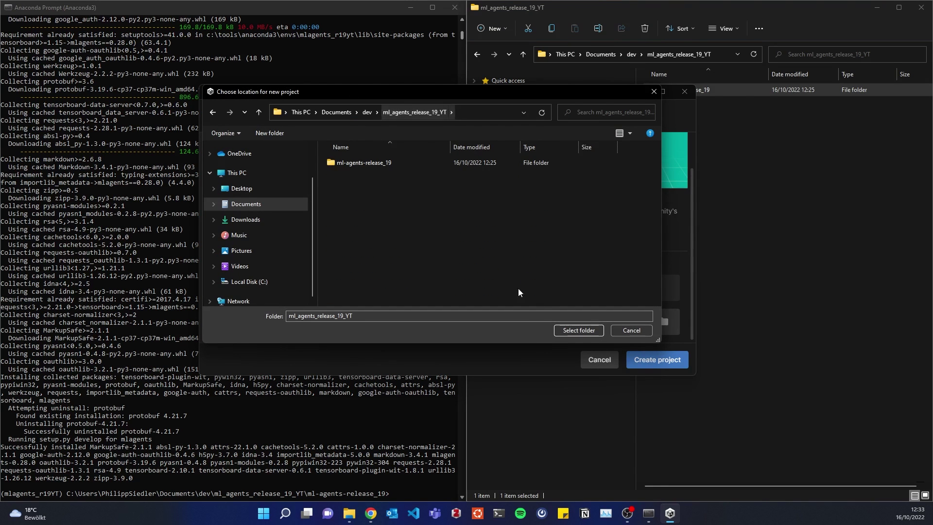
click(588, 331)
Name the project ML_Agents_YT and create it
click(622, 299)
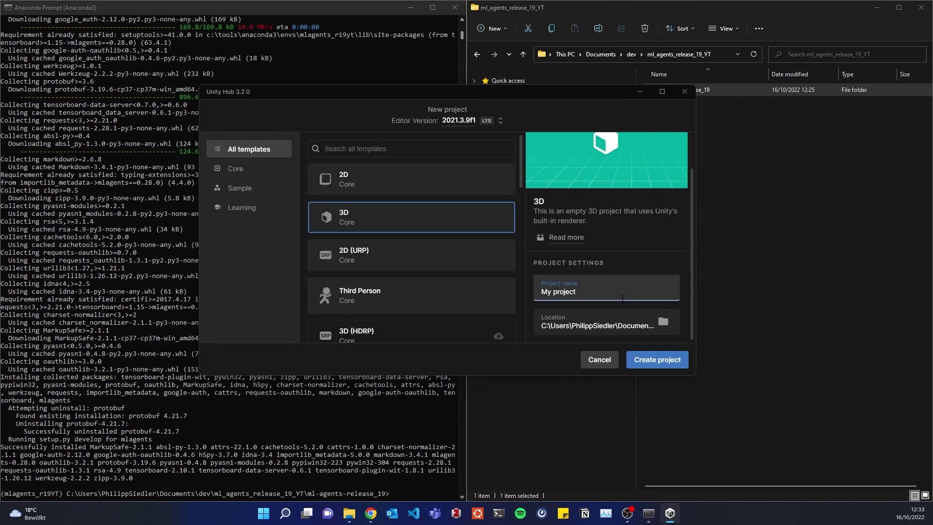
key(ctrl+a)
text(ML_Agents)
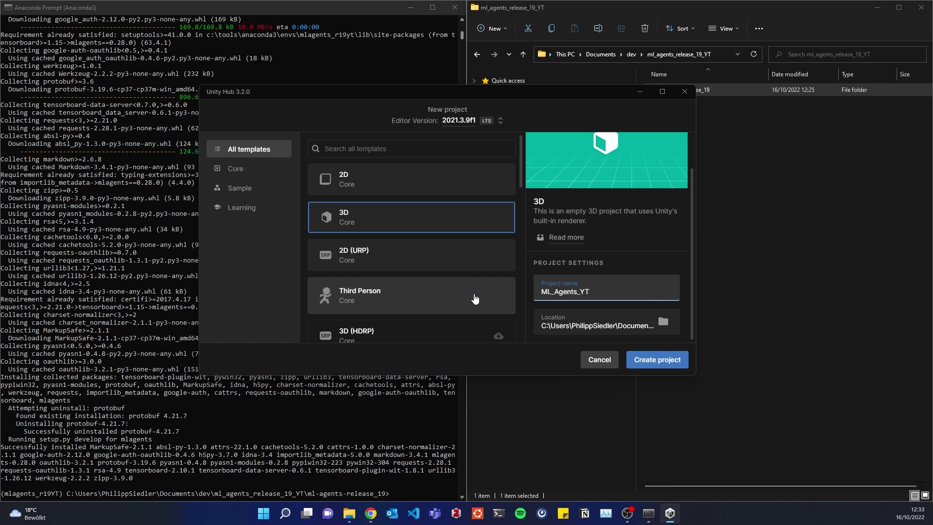
key(Return)
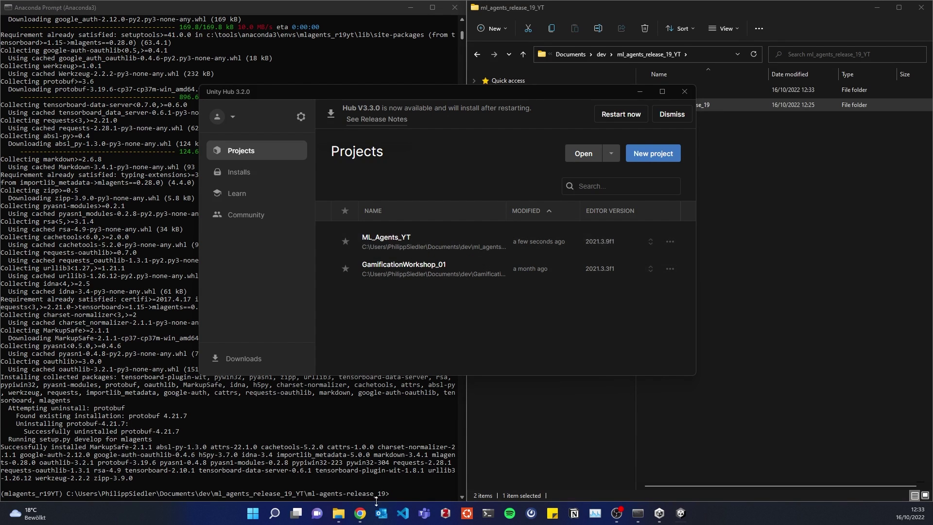
mouse_move(365, 519)
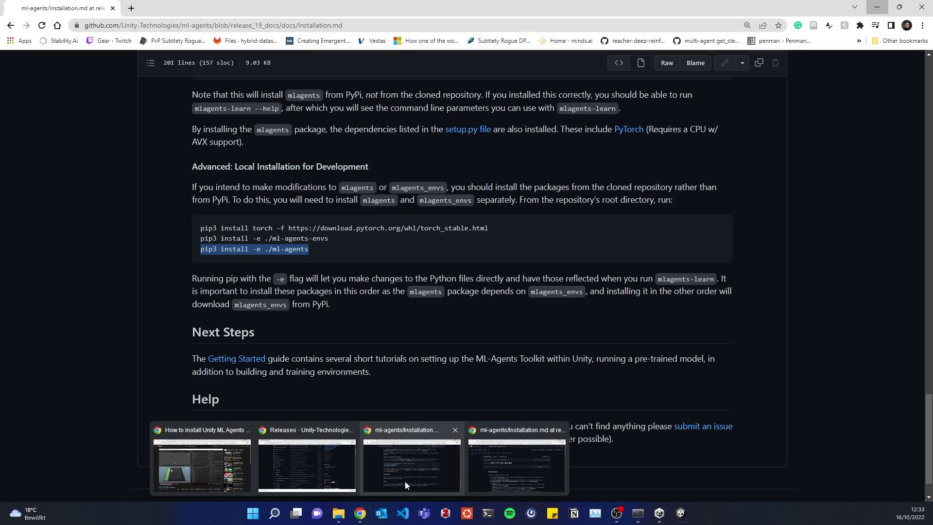
click(404, 480)
scroll(503, 340, up, 5)
scroll(318, 351, up, 13)
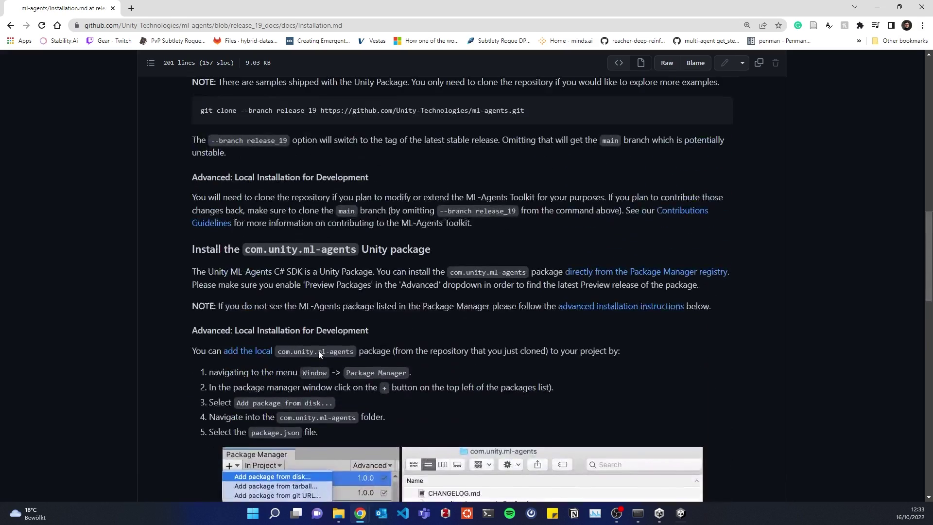
scroll(402, 356, up, 8)
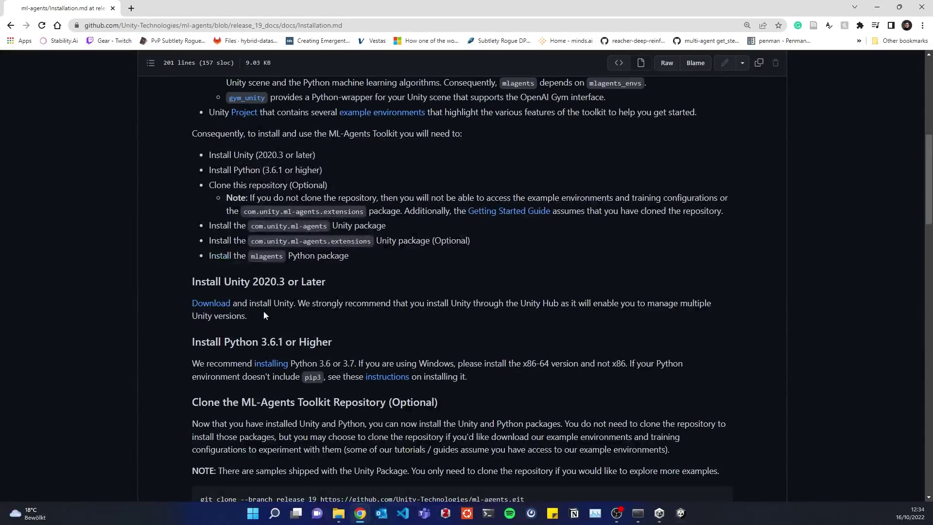
drag(214, 284, 298, 283)
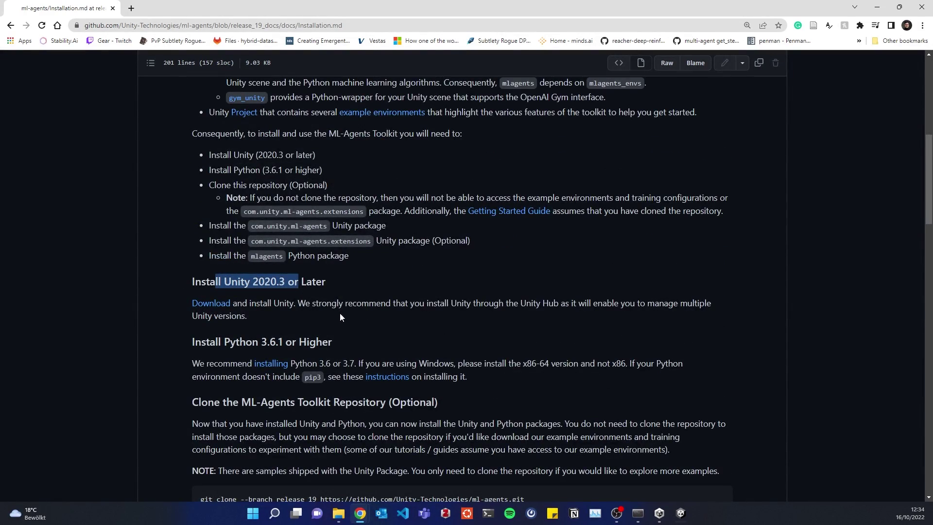
click(273, 280)
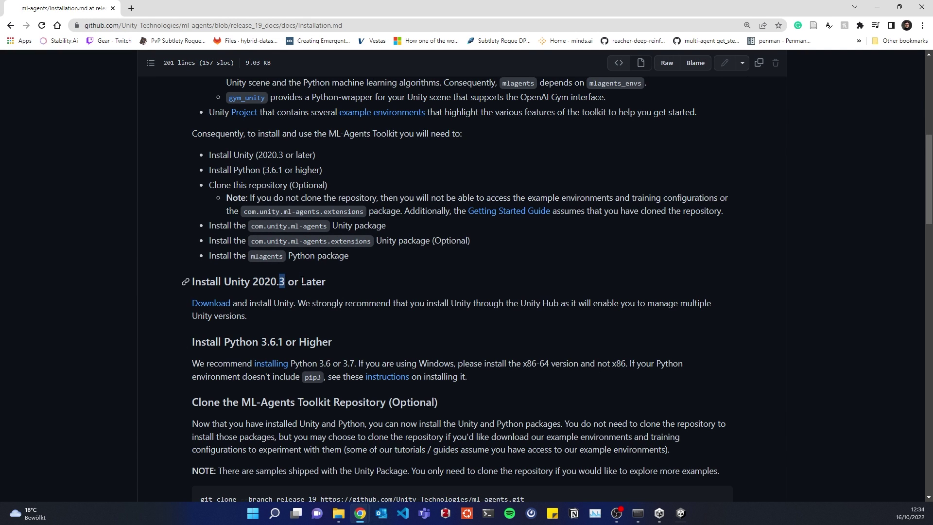
drag(294, 282, 306, 282)
click(877, 7)
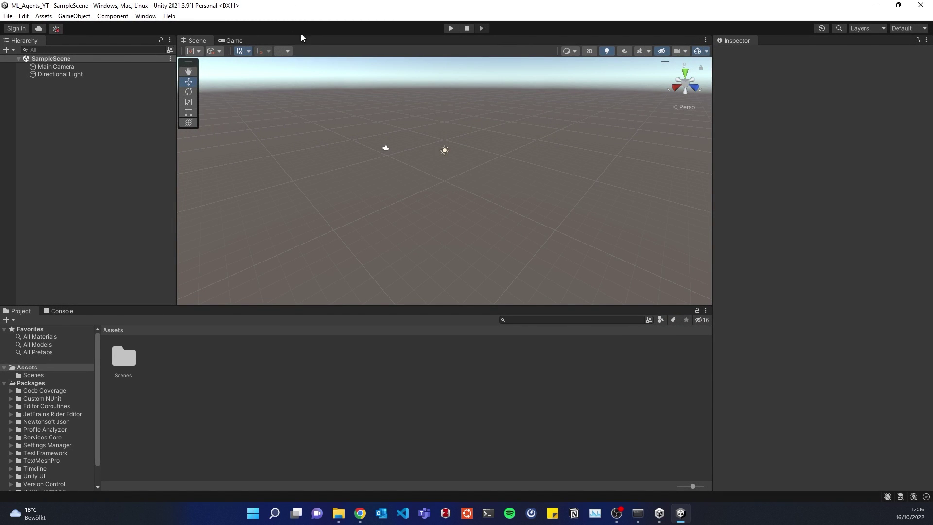
Open Window > Package Manager and expand its + add-package options
click(145, 16)
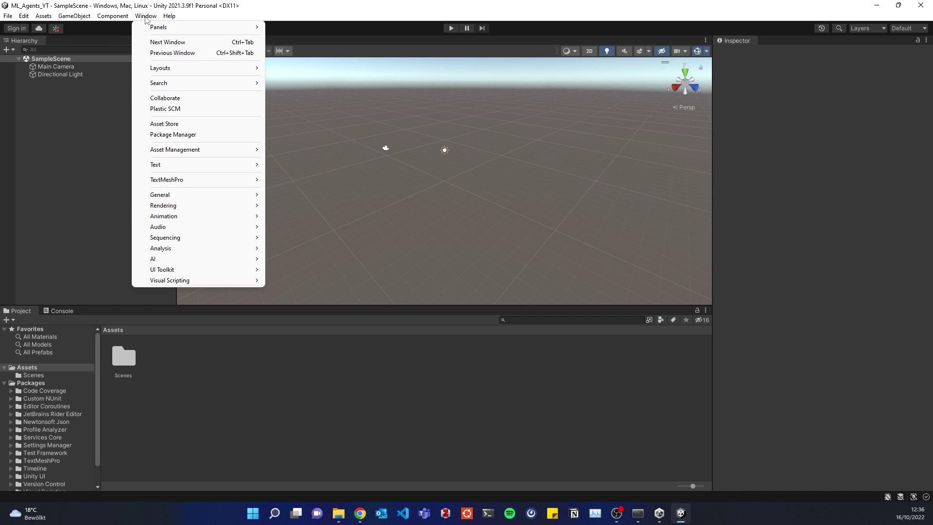
click(194, 134)
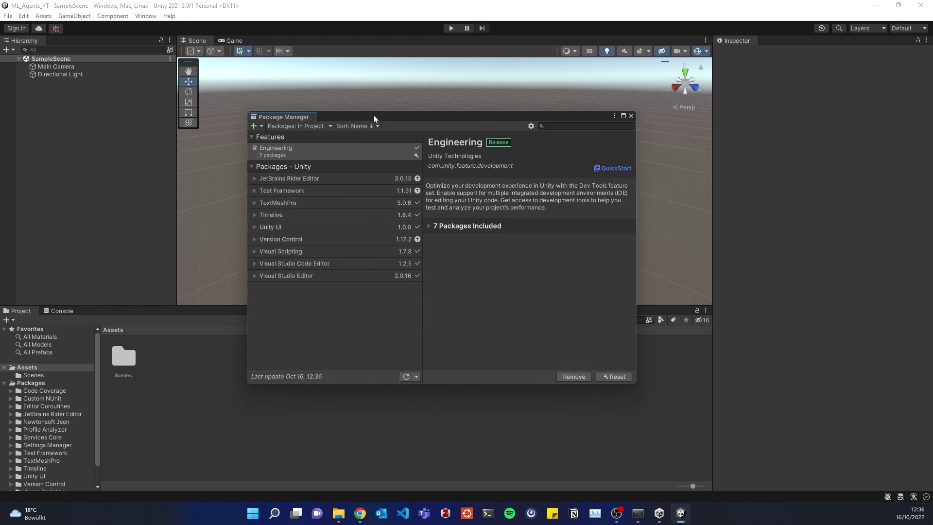
click(255, 127)
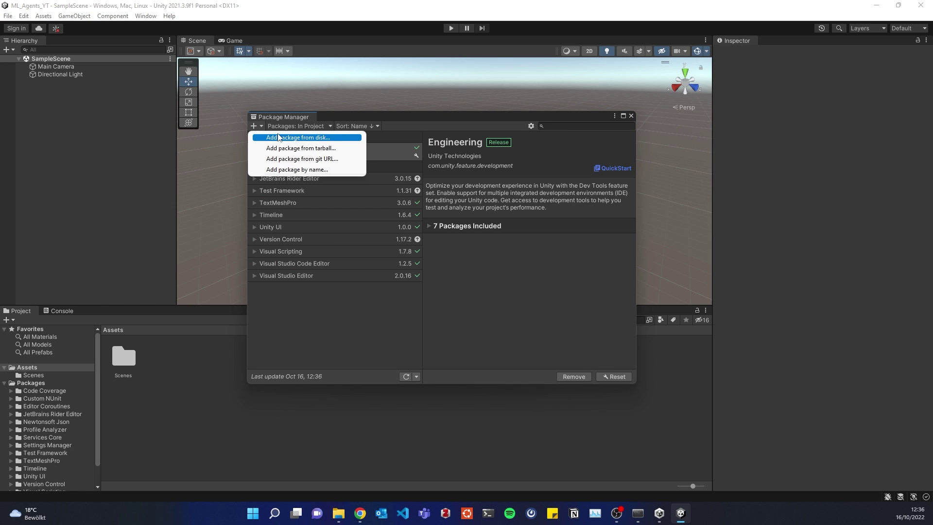
Choose Add package from disk and point the file picker at the copied repository path
click(297, 138)
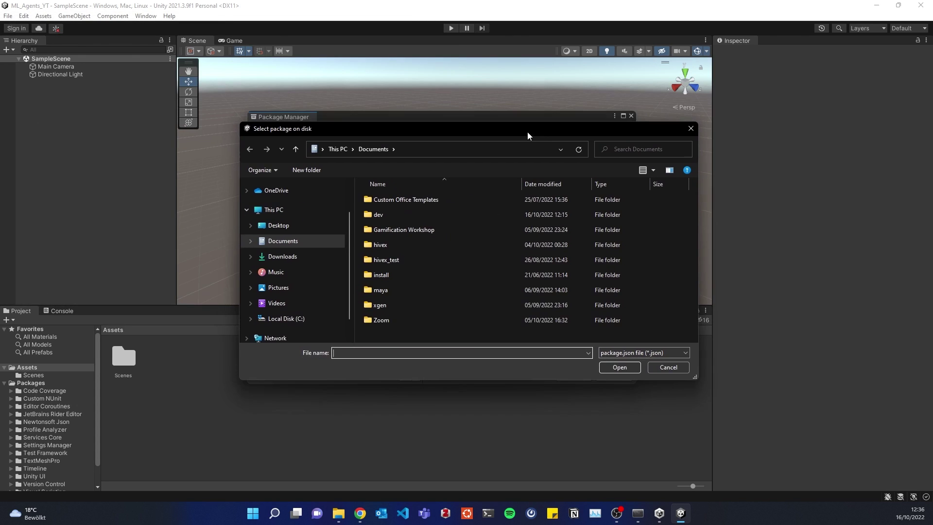
drag(529, 135, 504, 132)
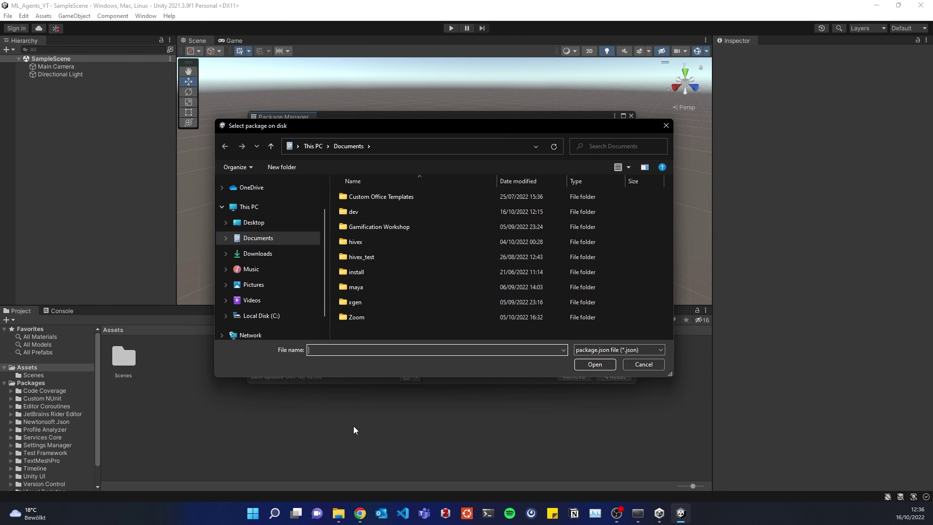
mouse_move(340, 517)
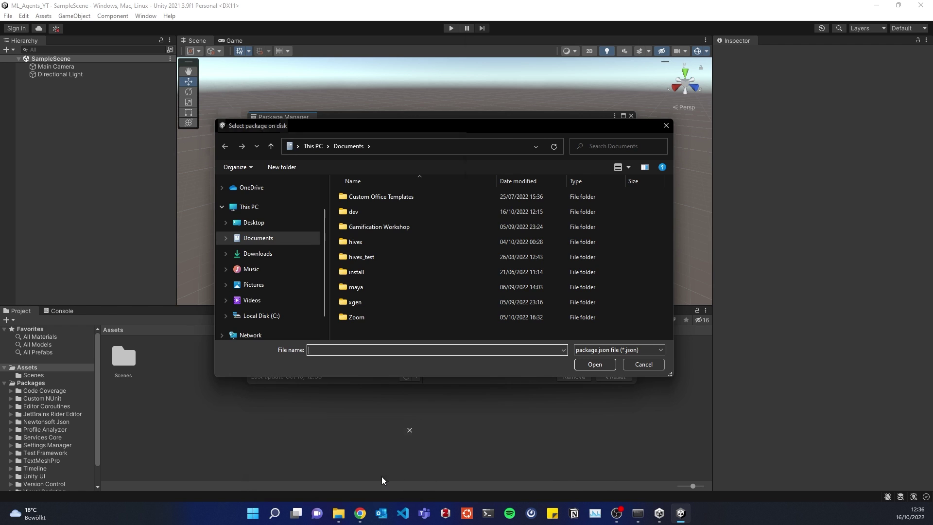
click(379, 480)
click(717, 53)
click(680, 513)
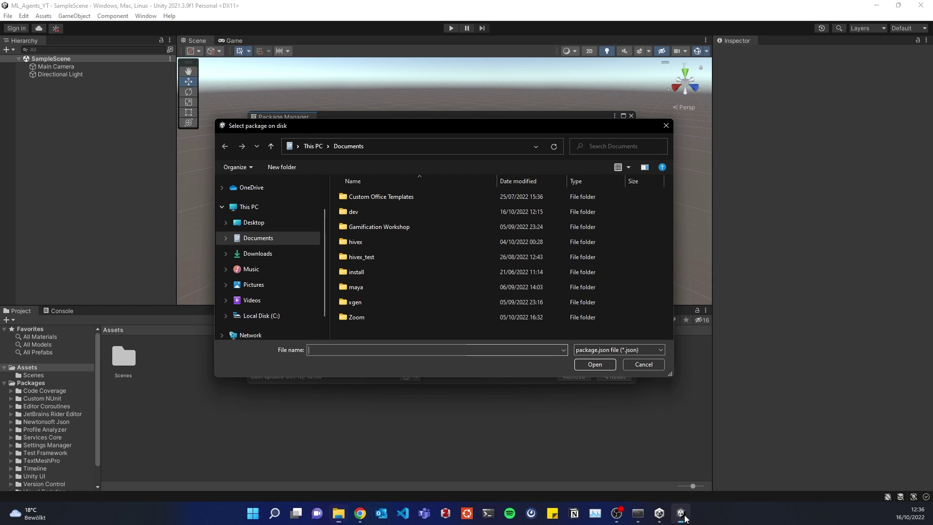
click(382, 148)
key(ctrl+v)
key(Return)
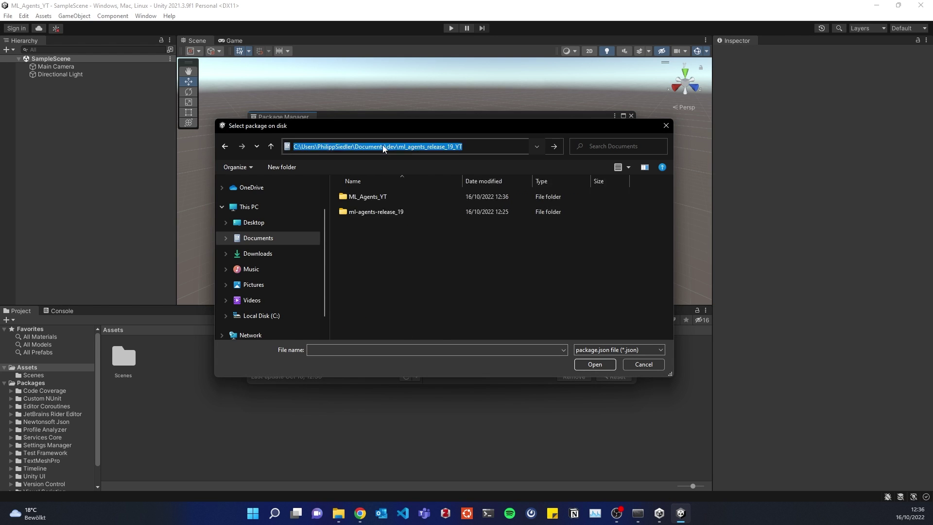
Open ml-agents-release_19/com.unity.ml-agents and install from its package.json
double_click(378, 214)
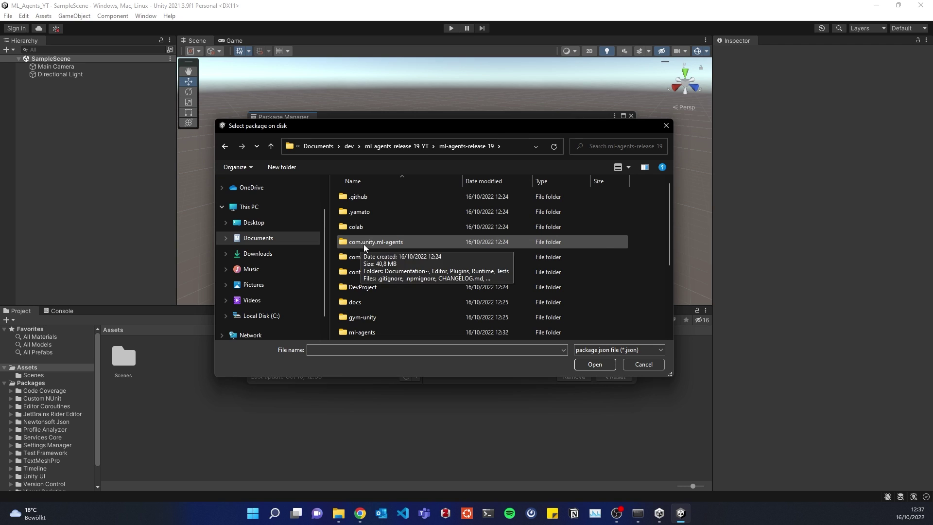
double_click(386, 243)
click(396, 273)
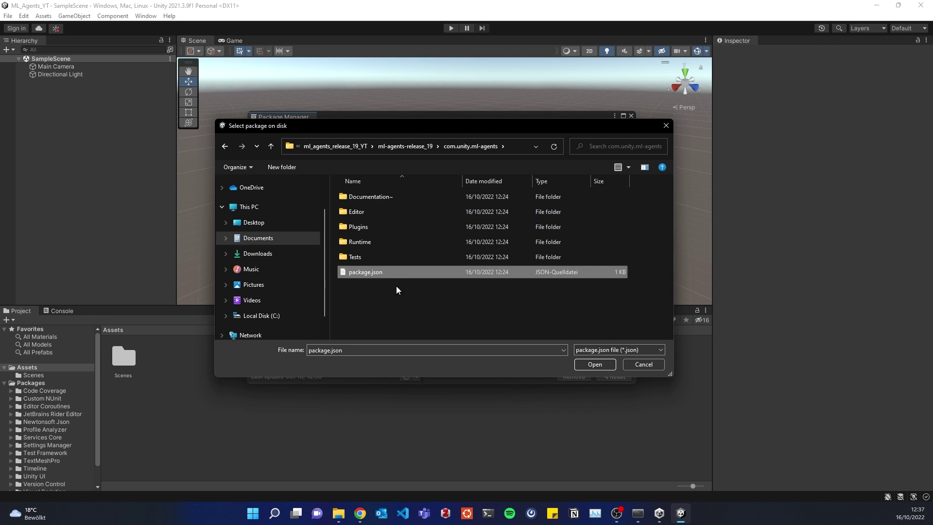
click(588, 364)
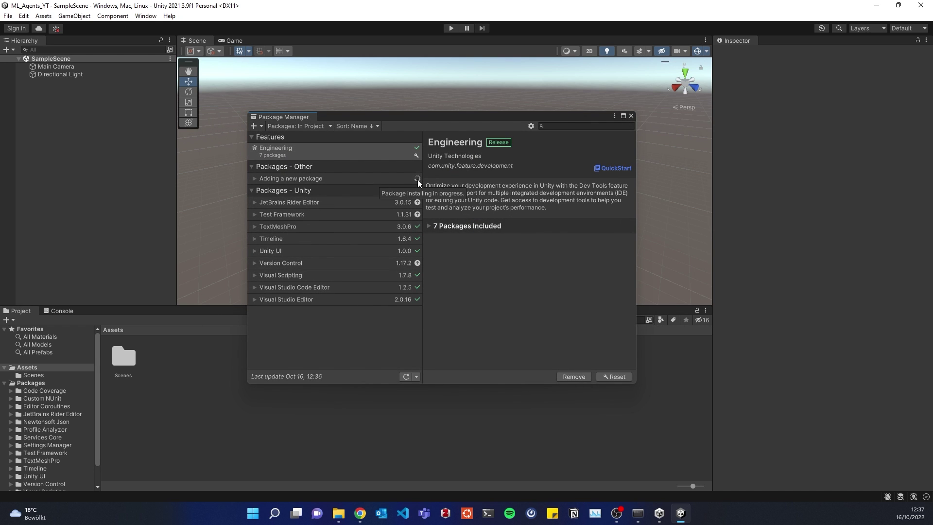
Clear the shader warnings in the Console and return to the Project assets, which now list ML Agents
click(58, 311)
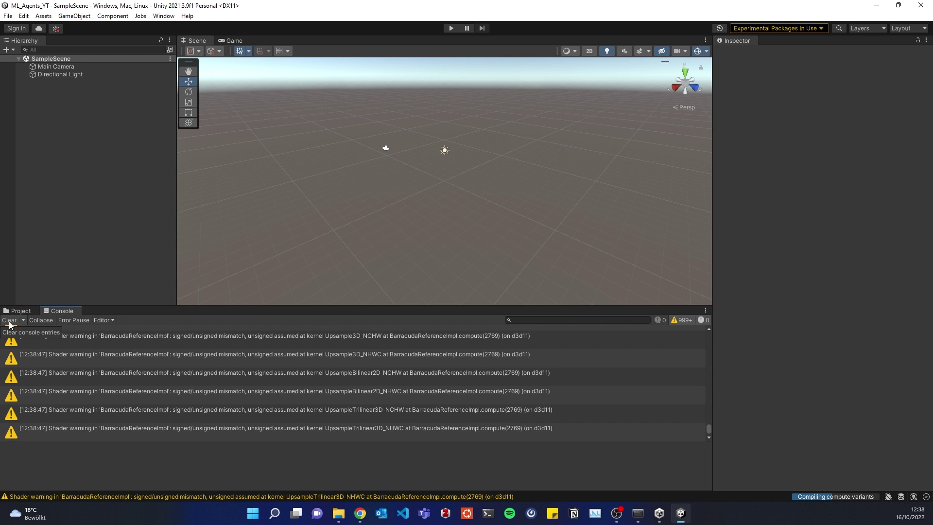
click(10, 320)
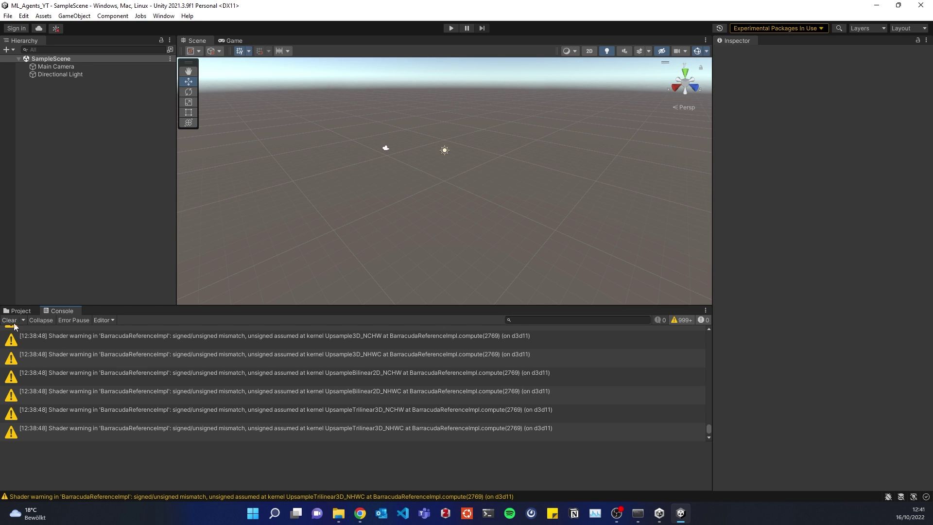
click(12, 321)
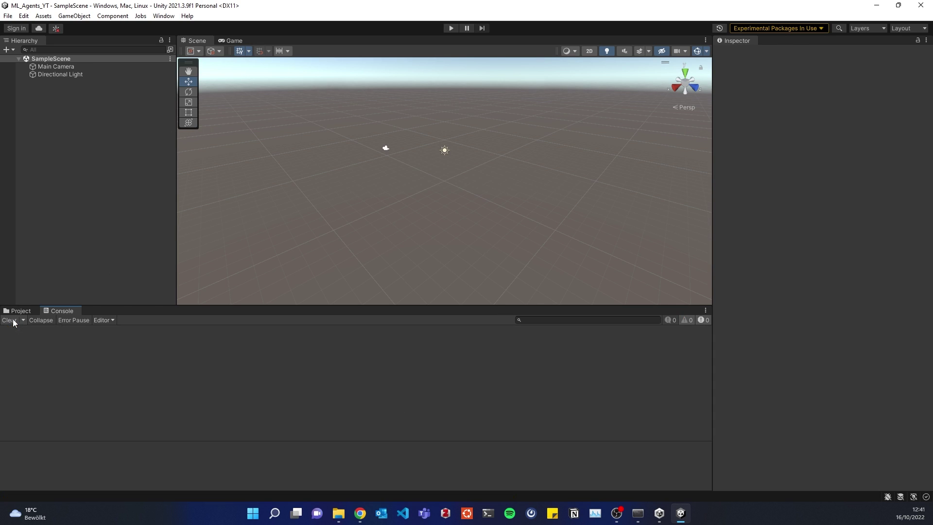
click(14, 311)
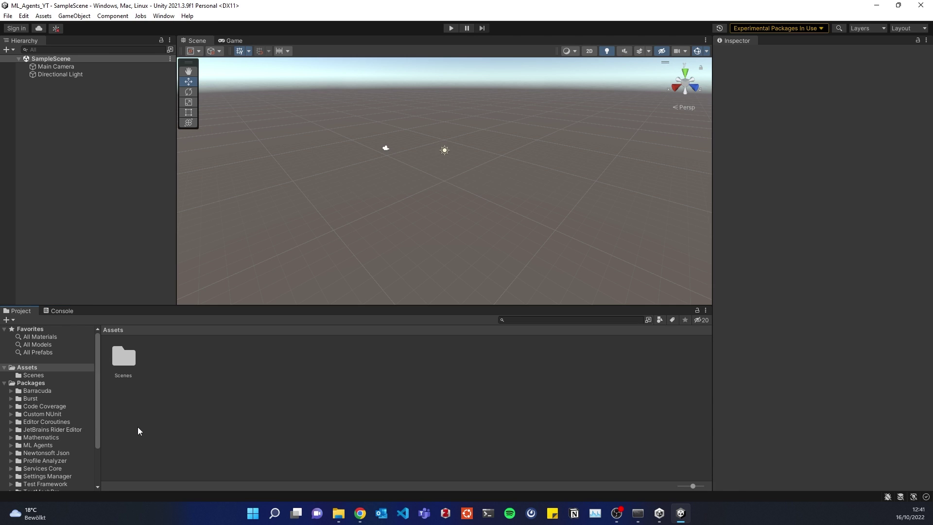
Copy the ML-Agents folder from ml-agents-release_19/Project/Assets into Unity's Assets panel
click(339, 512)
click(692, 245)
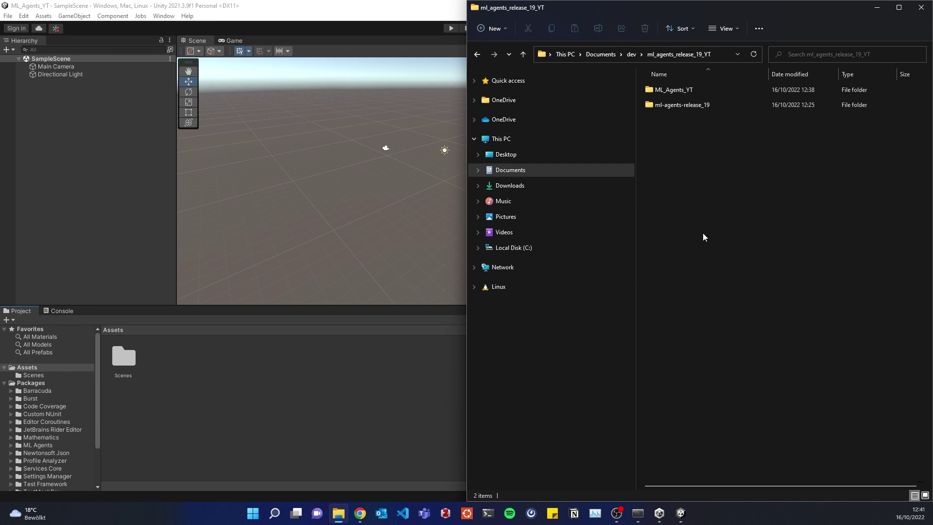
double_click(675, 106)
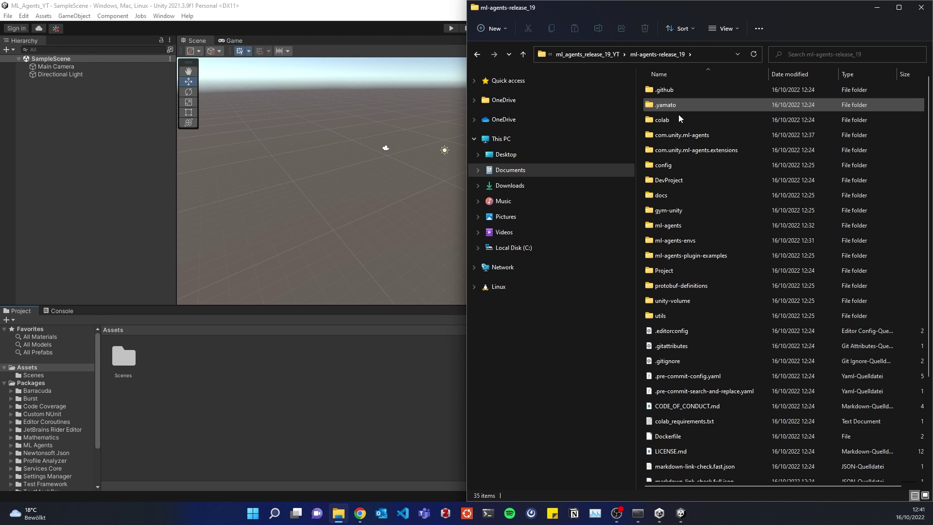
double_click(664, 270)
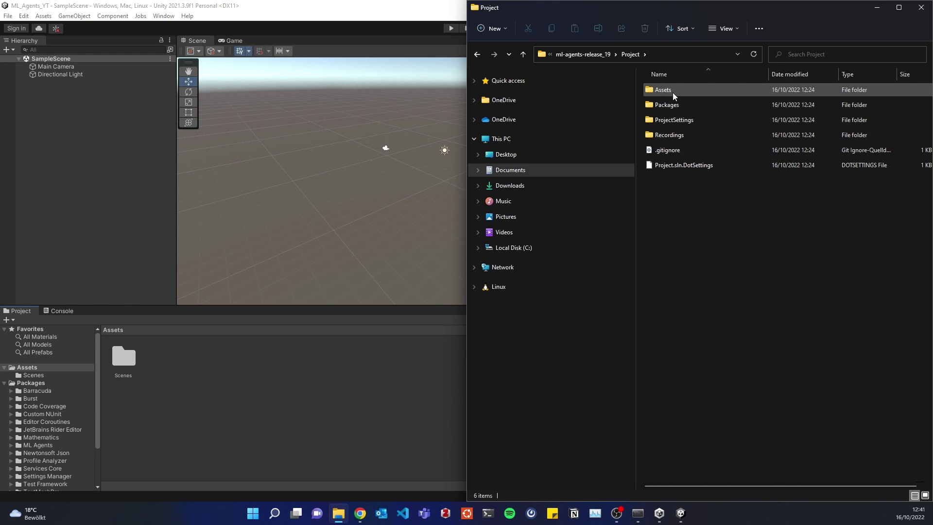
double_click(673, 91)
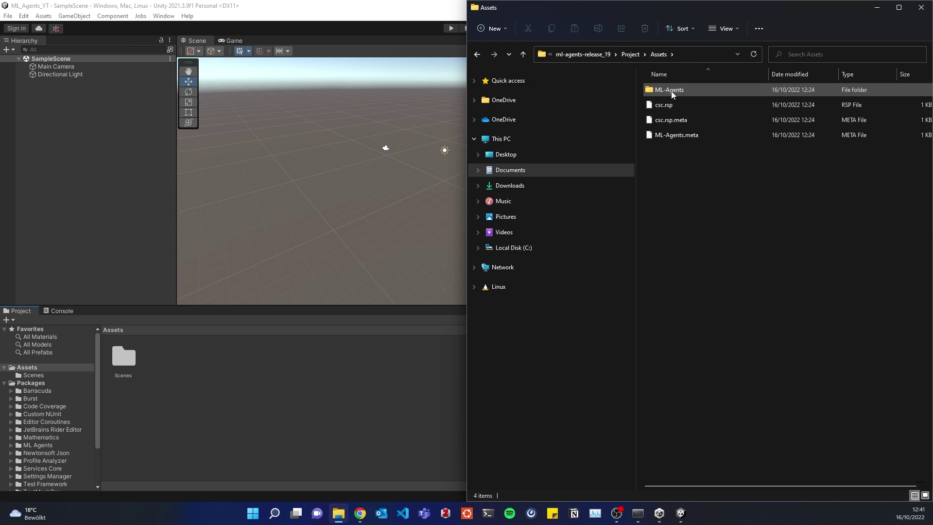
click(677, 90)
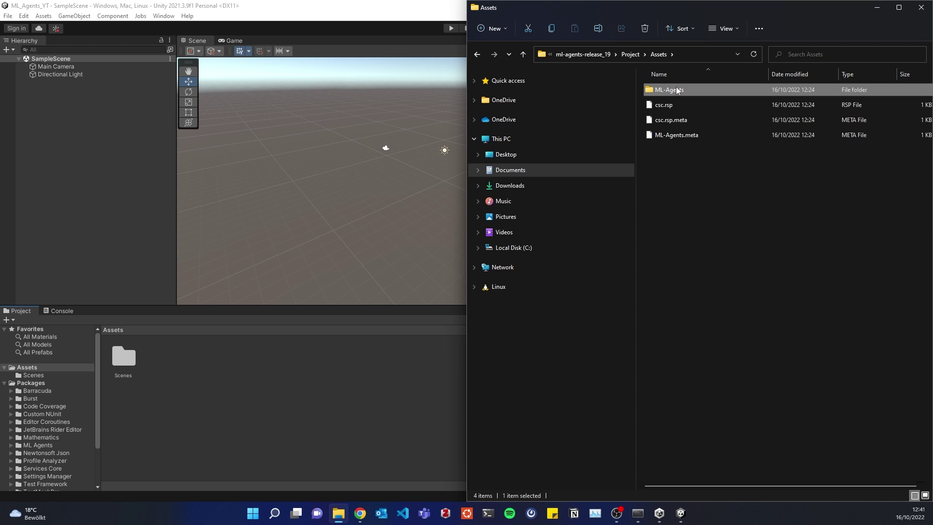
drag(676, 90, 214, 425)
Read the PushBlockWithInput compile errors in the Console, including the missing InputSystem namespace
click(63, 311)
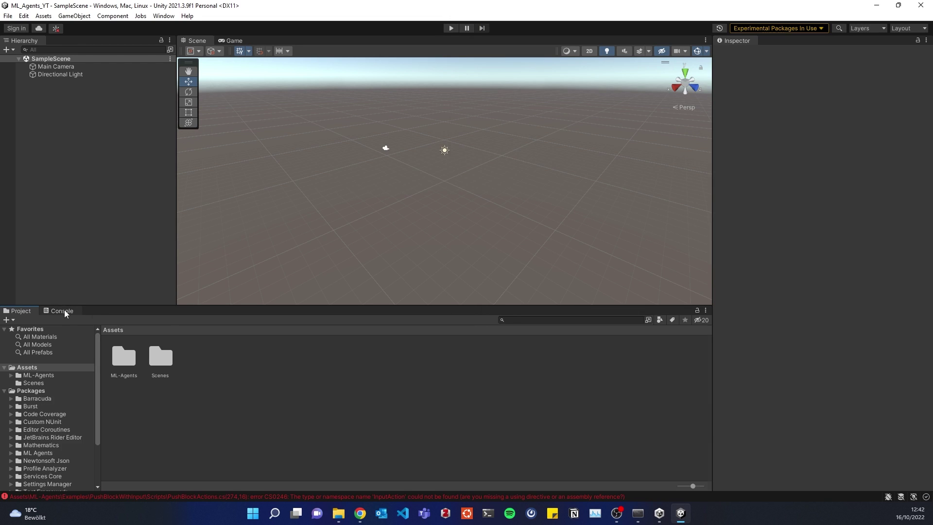
click(108, 337)
scroll(535, 386, up, 3)
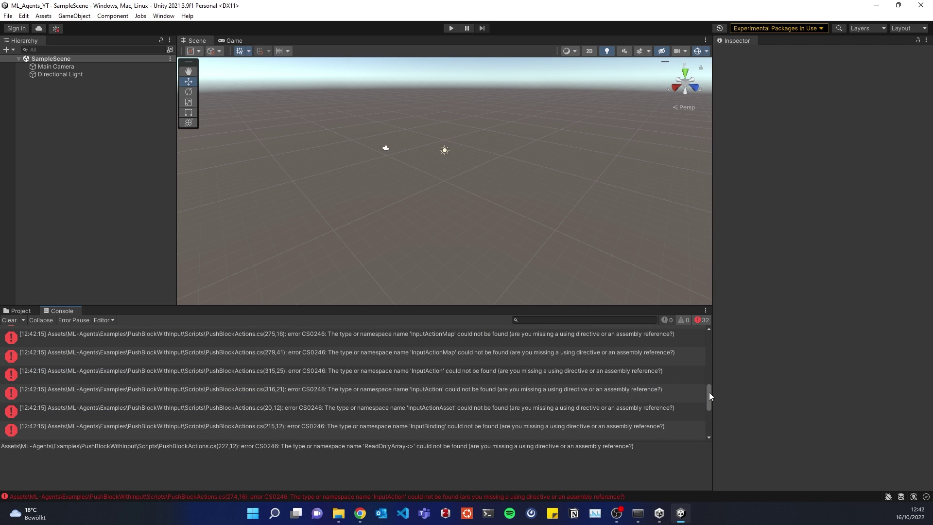
drag(709, 392, 721, 331)
click(369, 335)
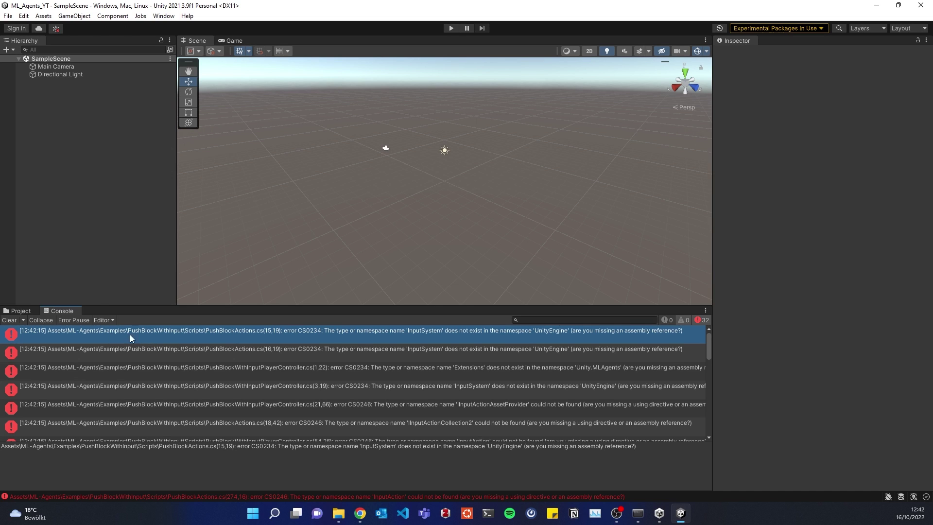
Expand Assets > ML-Agents in the Project window and open its Examples folder
click(20, 310)
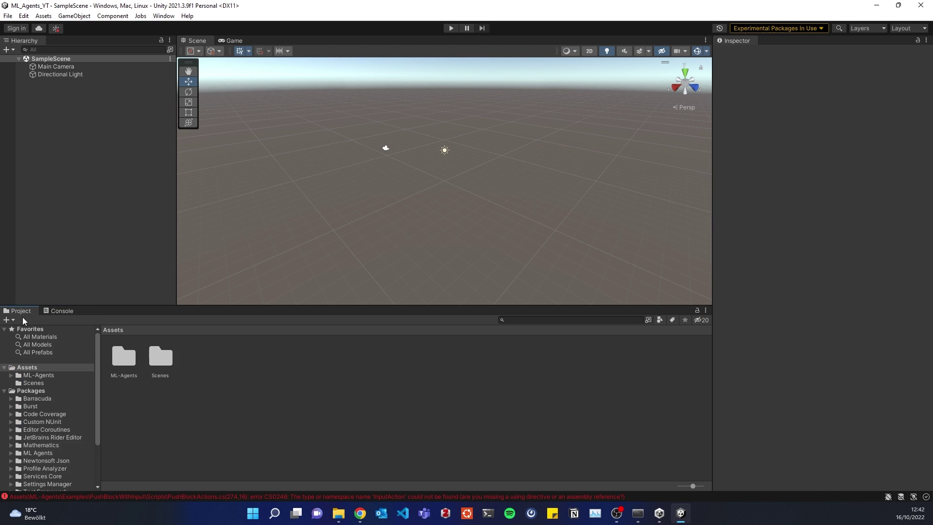
click(11, 374)
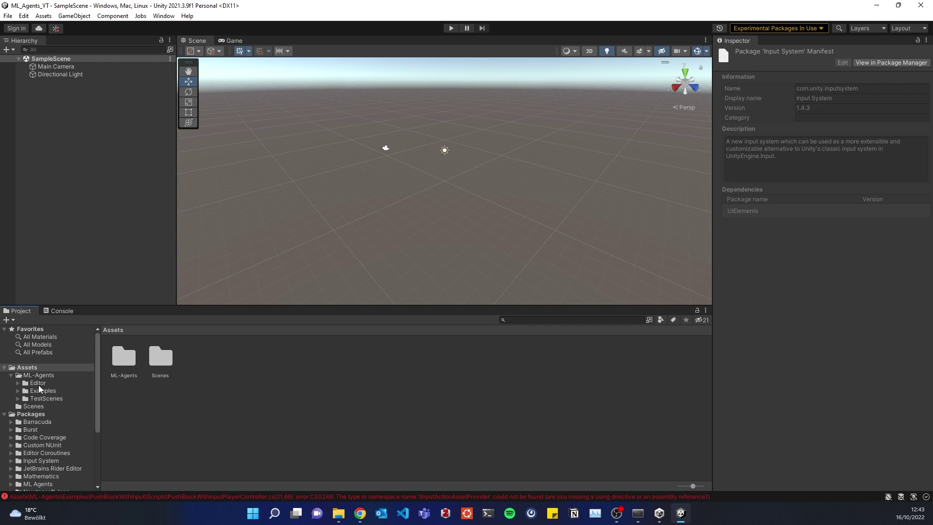
click(34, 390)
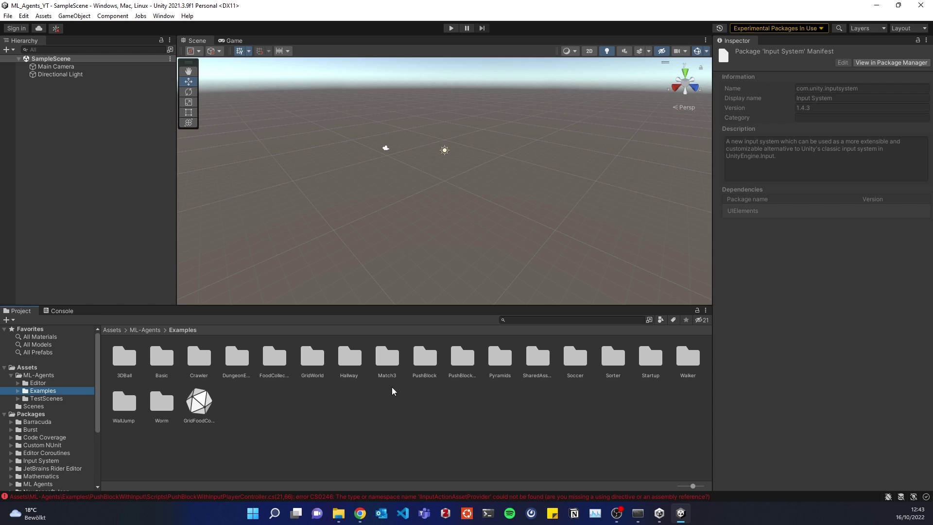
Delete the PushBlockWithInput example folder from Examples
click(427, 359)
click(472, 361)
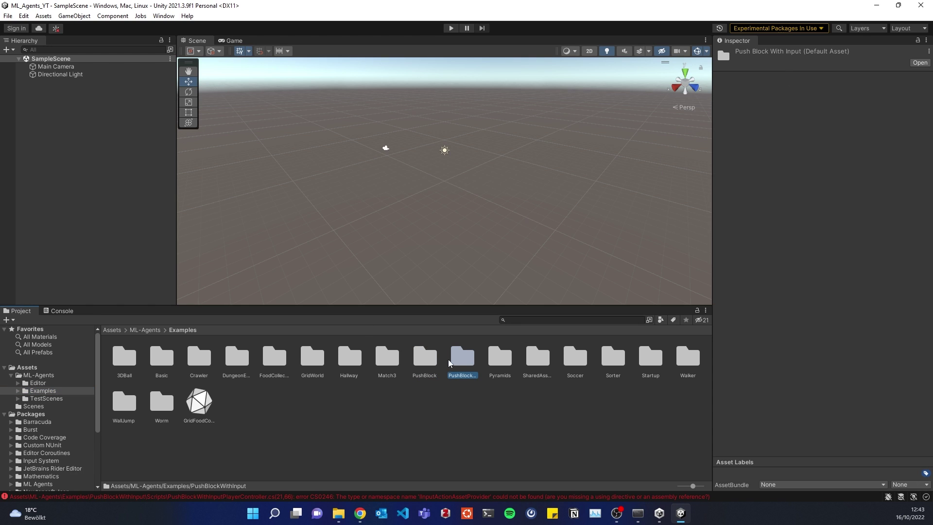
key(Delete)
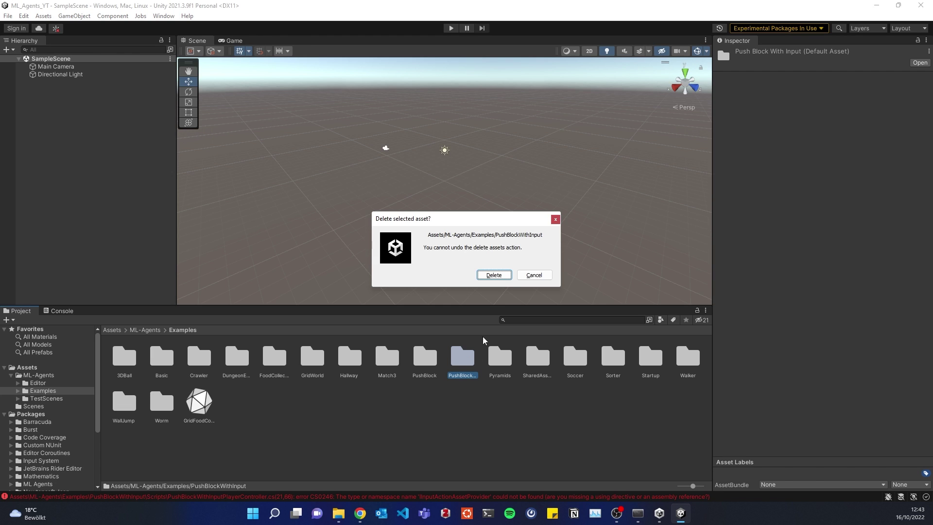
click(493, 273)
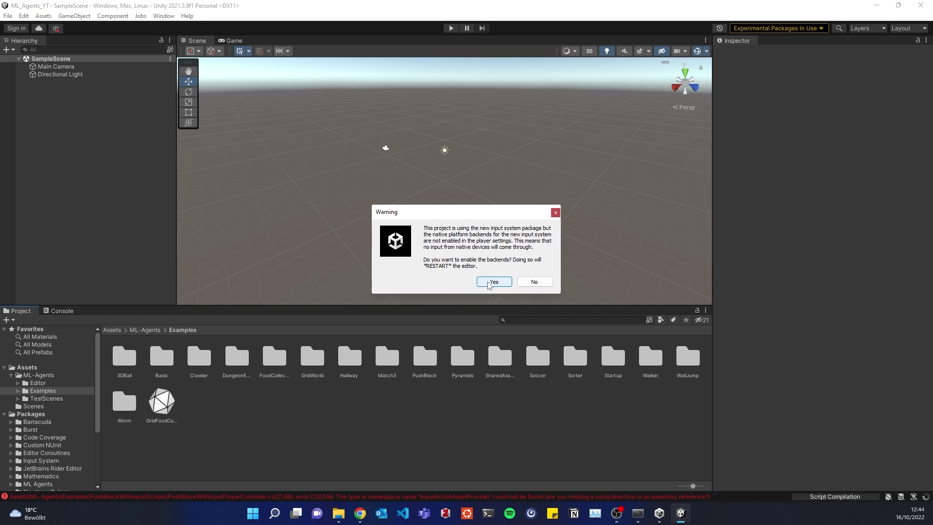
Enable the new input system backends and confirm the Console shows no errors
click(492, 282)
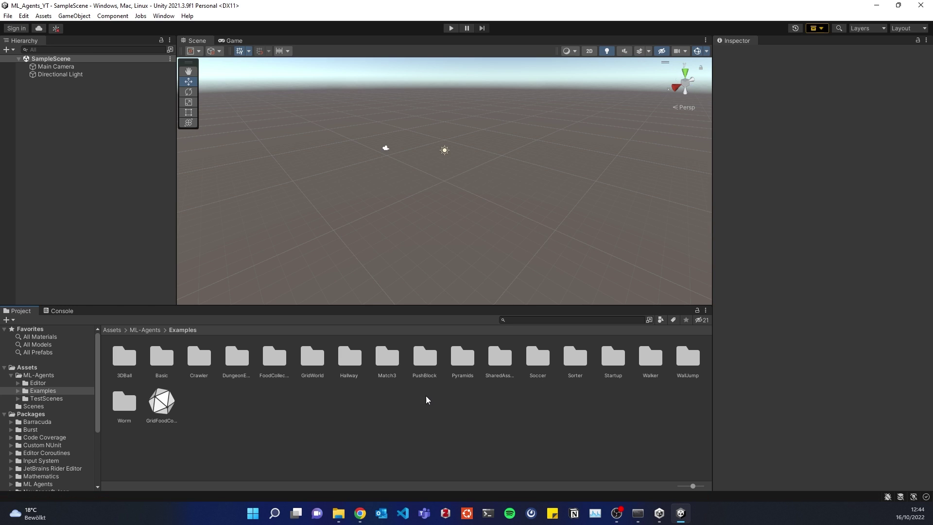
click(53, 313)
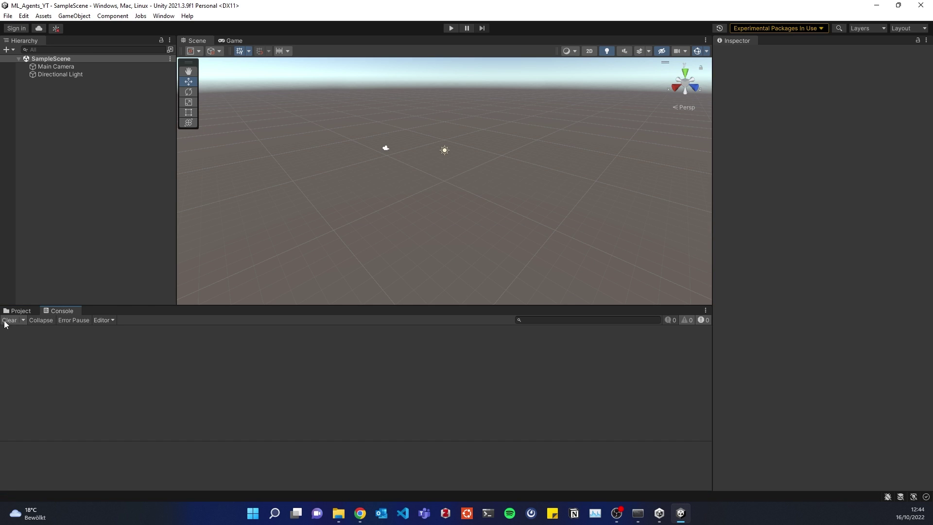
click(17, 311)
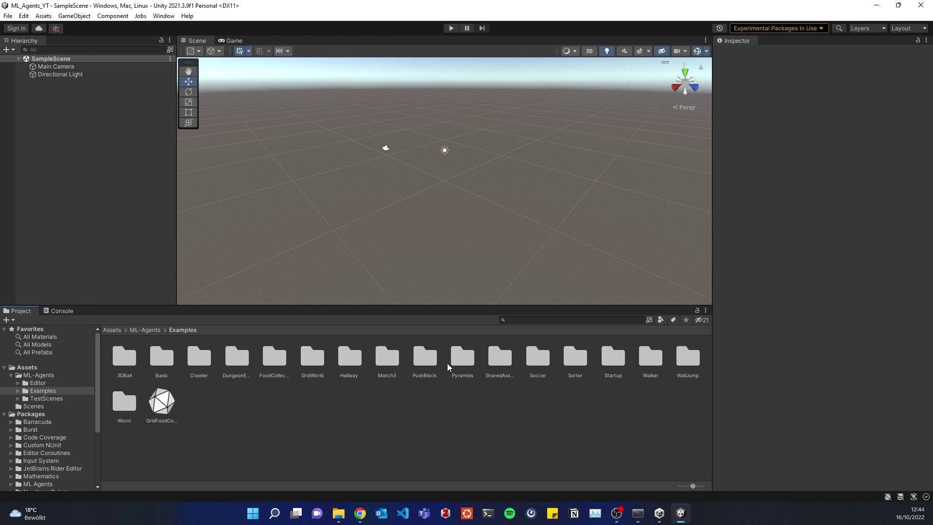
Open the PushBlock scene from Examples/PushBlock/Scenes and orbit around its agent and goal areas
double_click(424, 358)
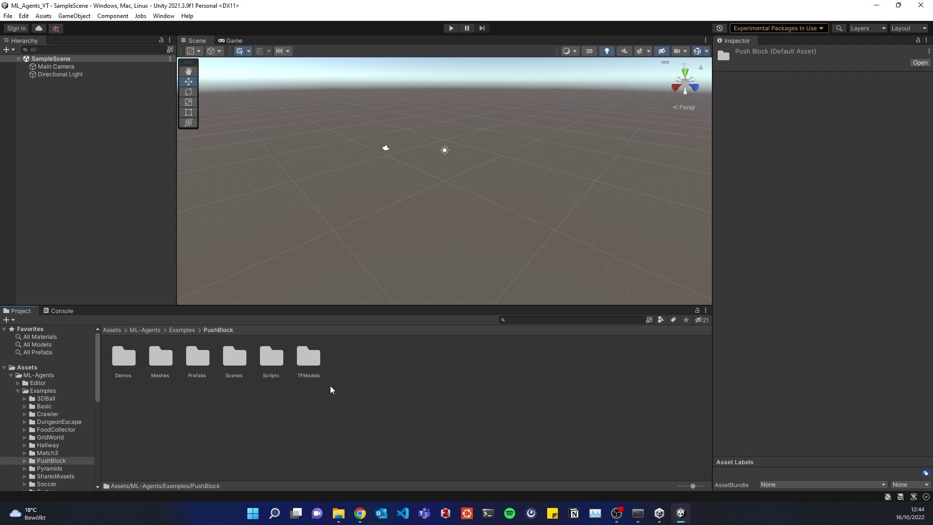
click(230, 358)
double_click(229, 358)
click(117, 356)
click(156, 357)
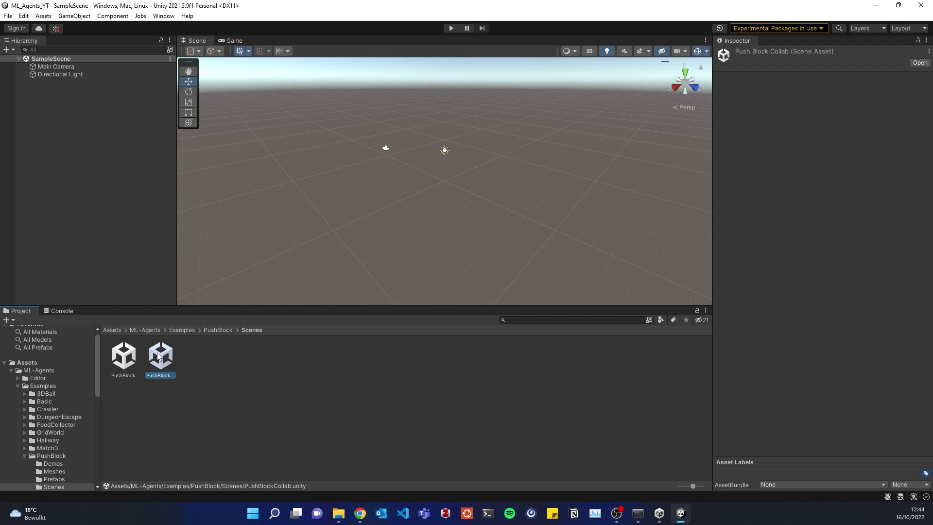
double_click(124, 356)
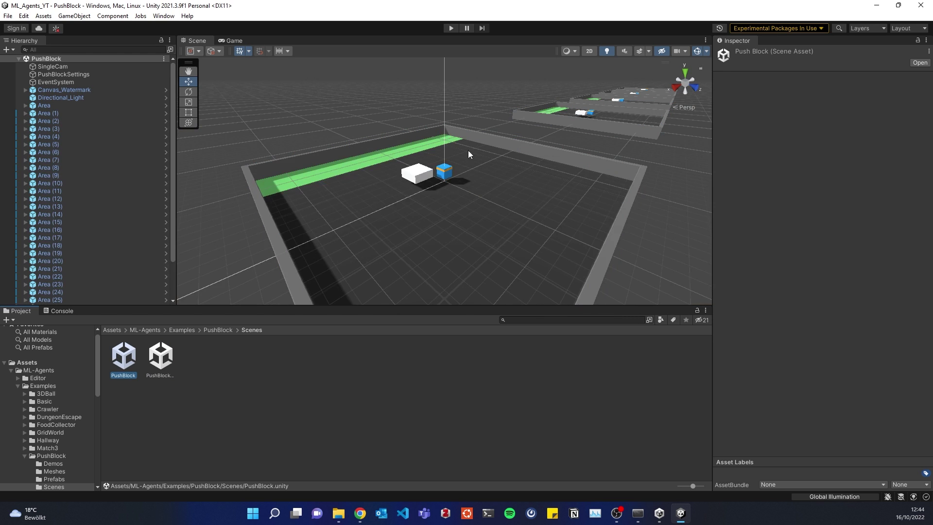
alt+drag(460, 170, 493, 157)
Type mlagents-learn at a clean Anaconda prompt, with File Explorer on ml-agents-release_19 alongside
scroll(523, 170, up, 5)
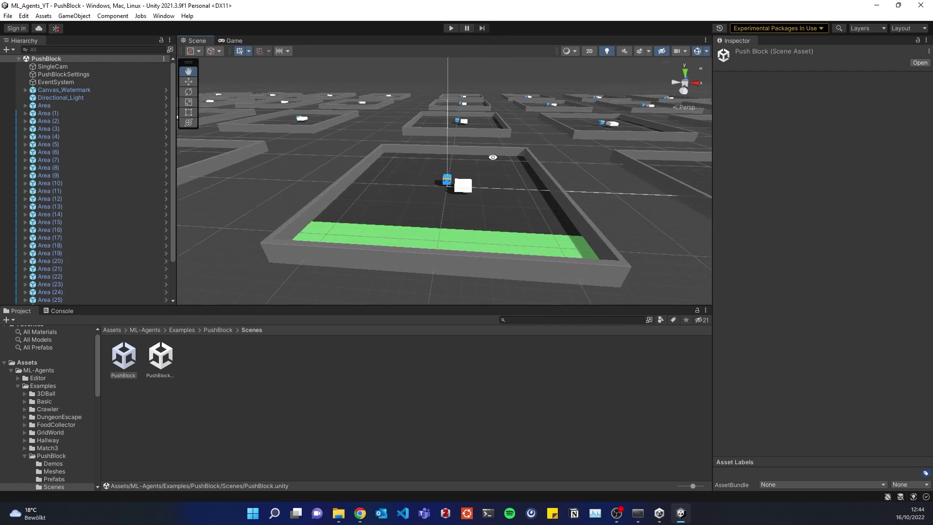
scroll(492, 157, down, 5)
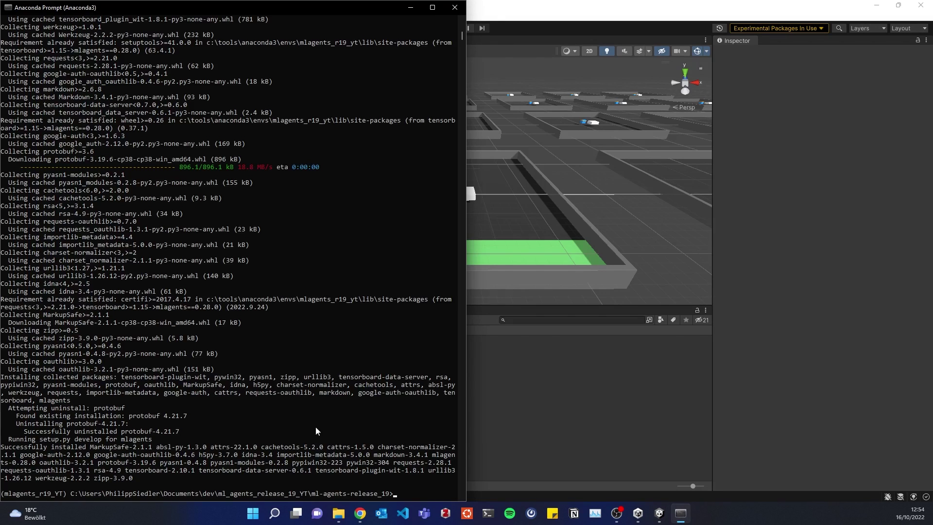
scroll(401, 461, down, 13)
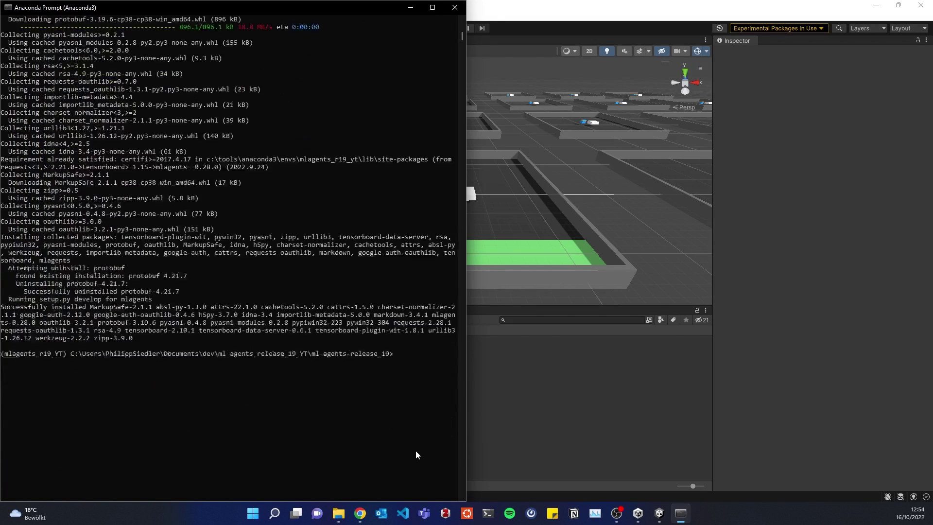
scroll(374, 418, down, 7)
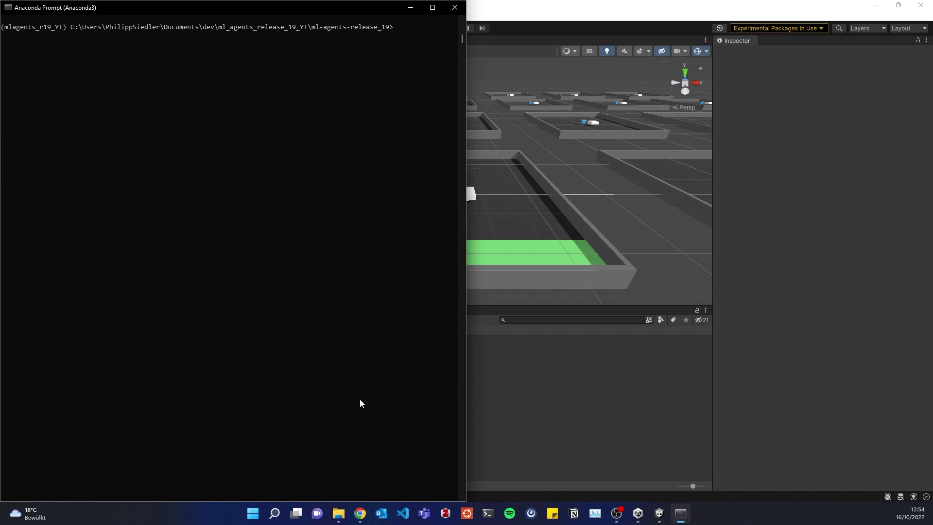
text(mlagents-learn)
click(338, 514)
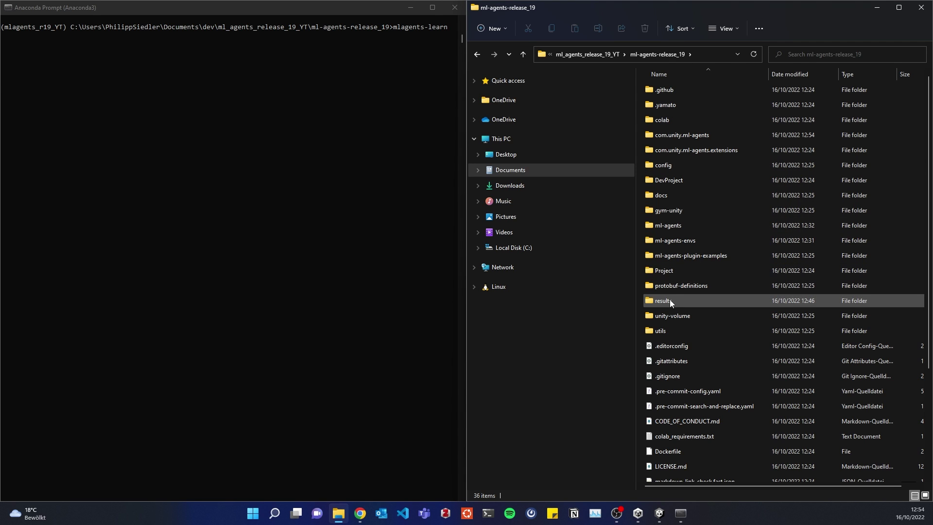
Find PushBlock.yaml under config/ppo and copy its name into the mlagents-learn command
double_click(666, 167)
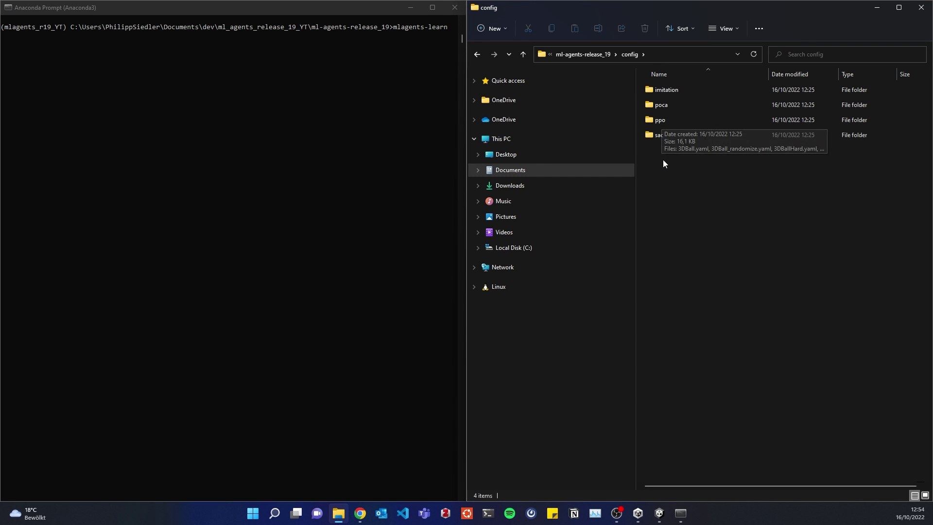
drag(662, 159, 657, 104)
double_click(666, 121)
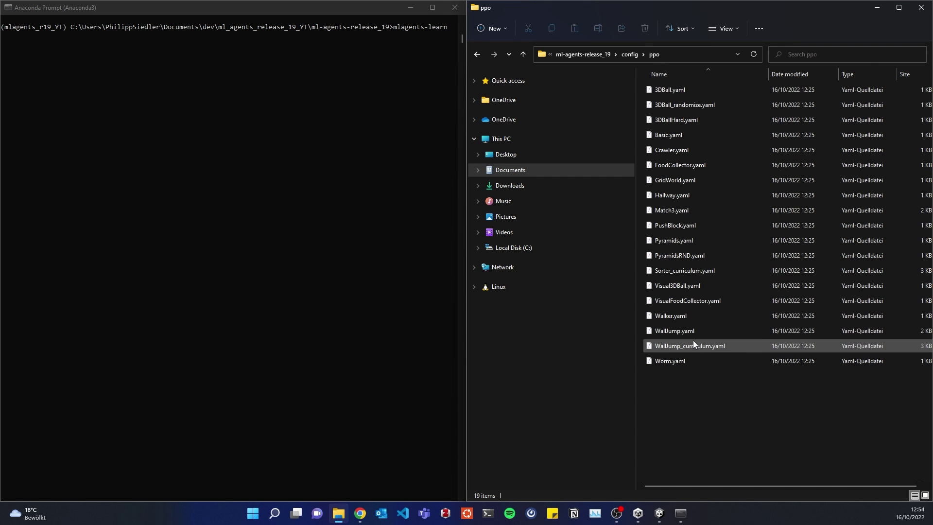
click(678, 227)
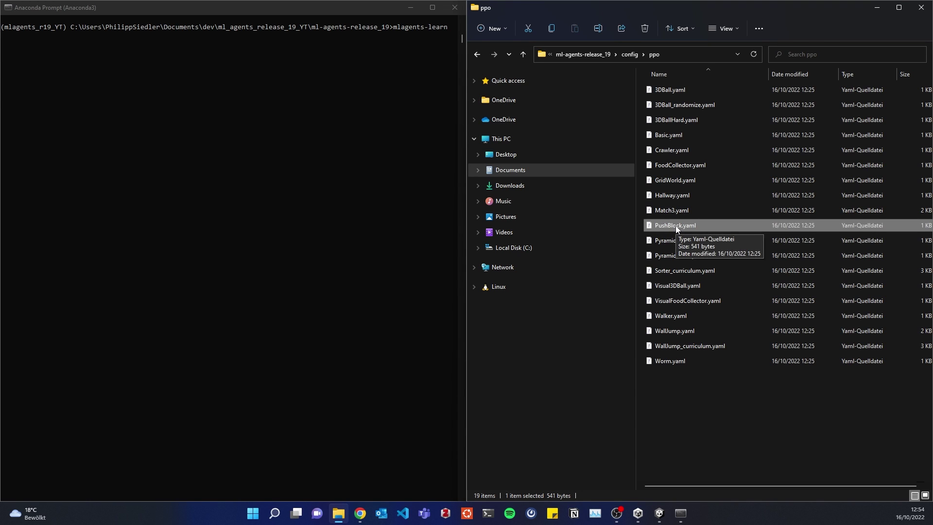
right_click(676, 226)
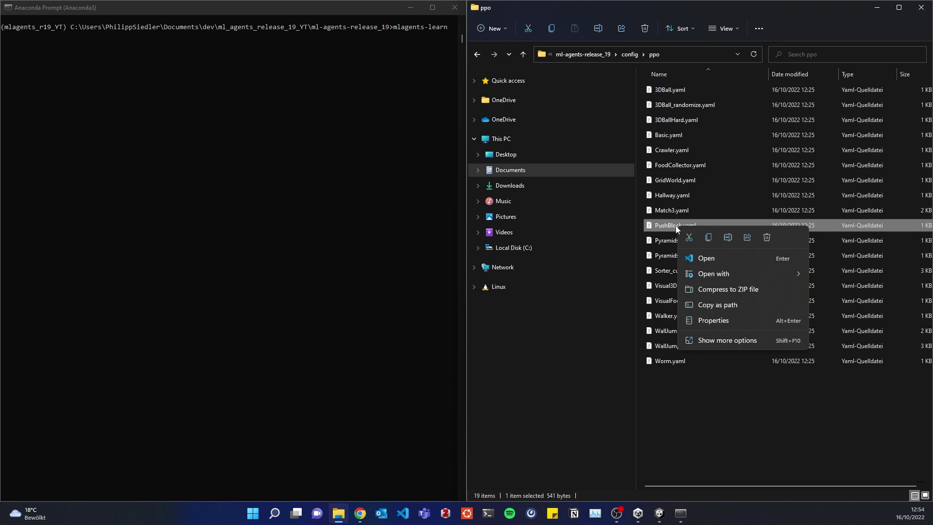
click(727, 340)
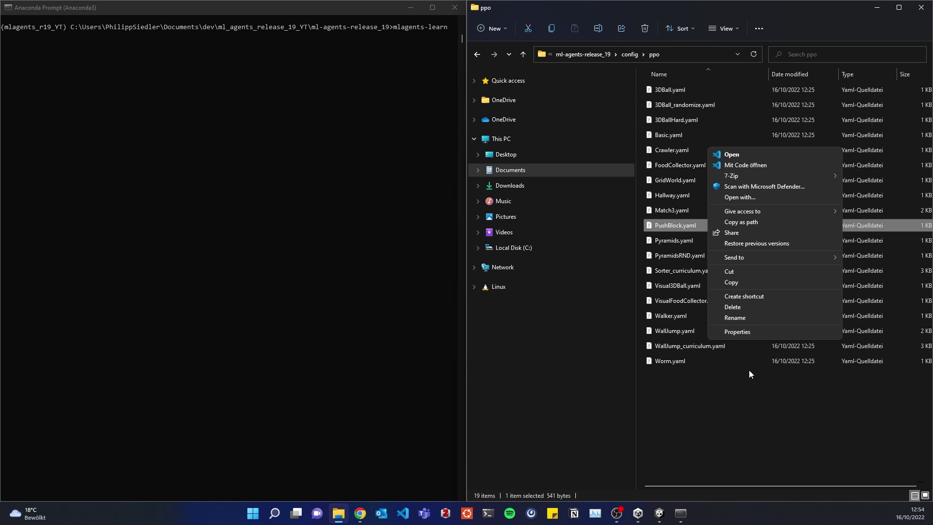
click(737, 316)
click(635, 359)
click(407, 162)
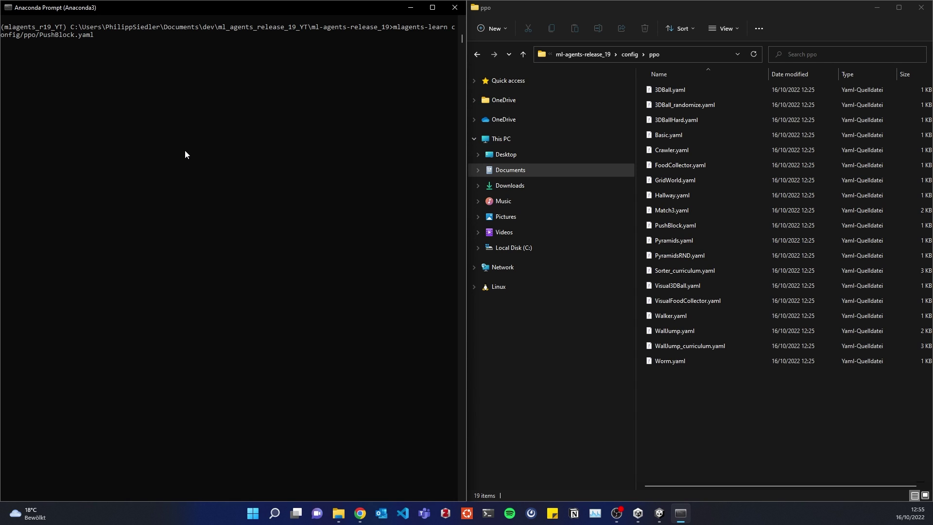
Run mlagents-learn with --run-id=push_block_test_01 and allow Python through the Windows firewall
text(--run-id=push_block_test_01)
key(Return)
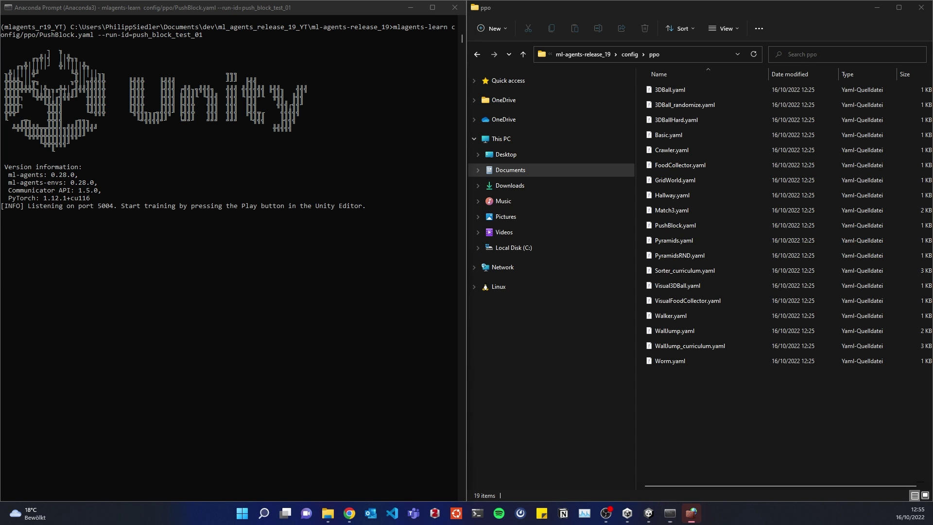
drag(445, 187, 419, 186)
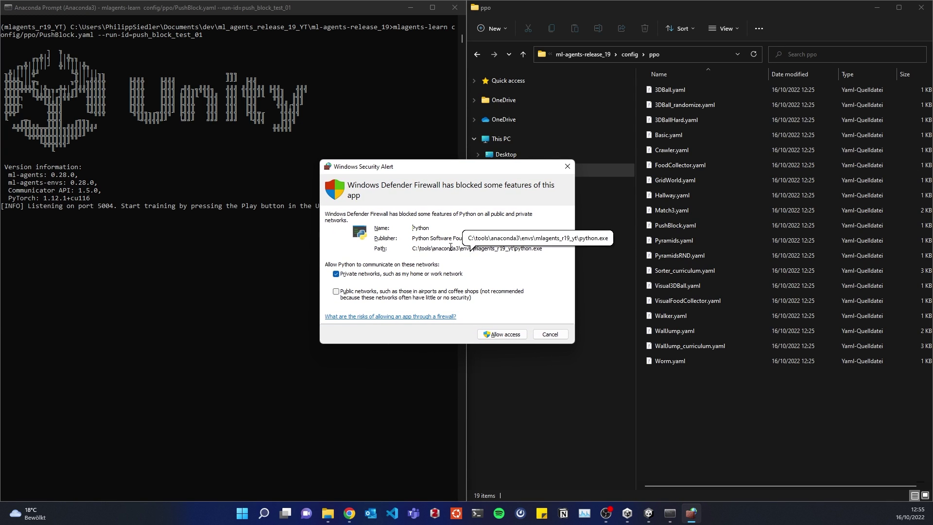
click(500, 334)
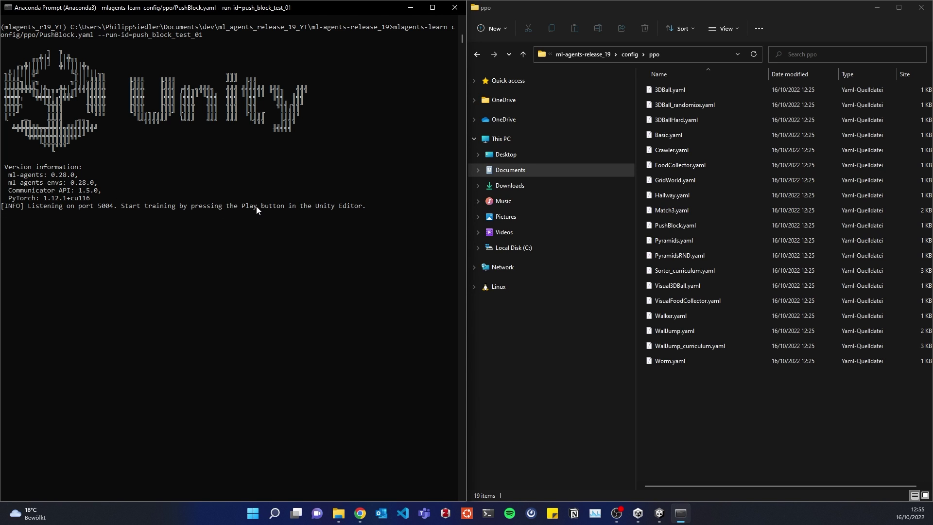
Press Play on the PushBlock scene and orbit the Scene view across all training areas
click(658, 513)
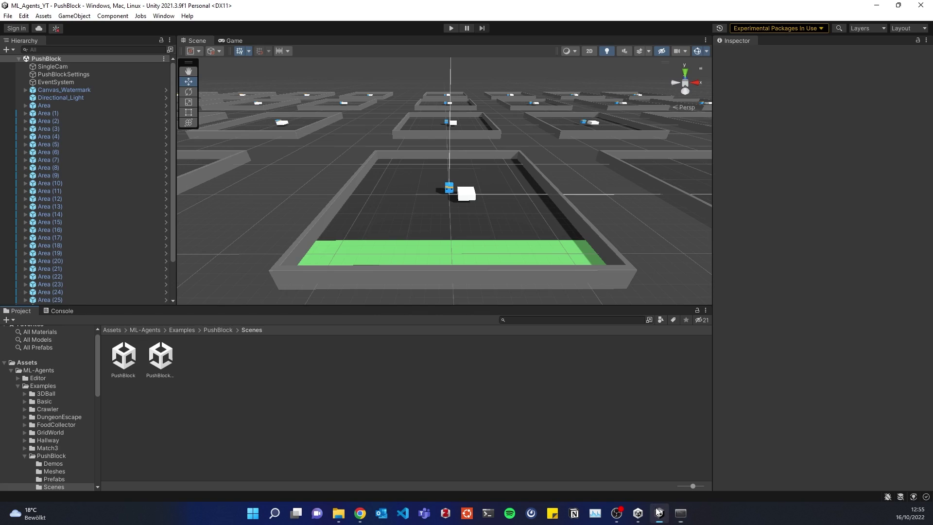
click(451, 28)
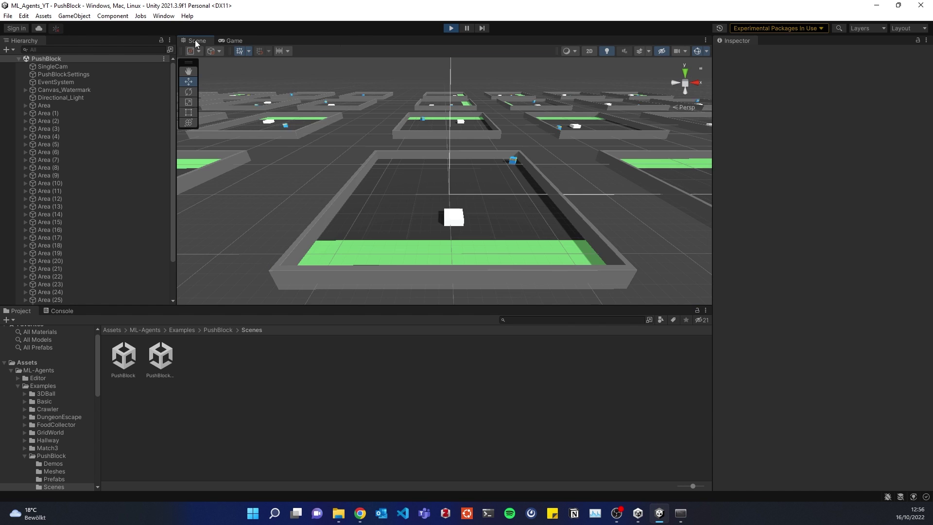
click(197, 41)
alt+drag(234, 73, 417, 160)
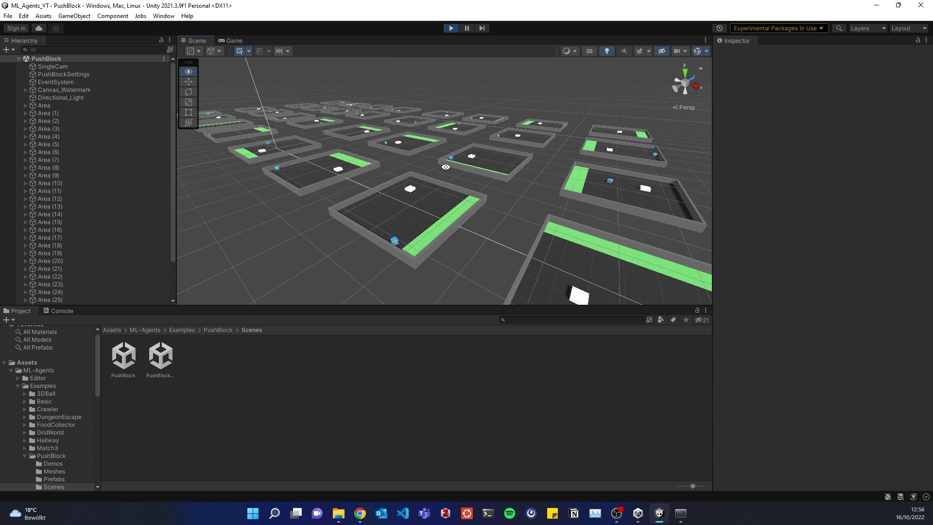
alt+drag(446, 166, 446, 166)
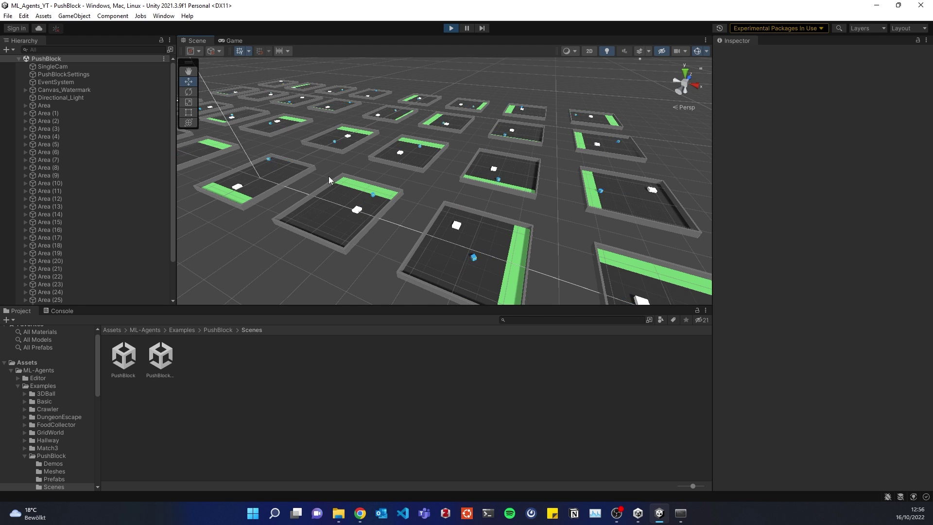
Open ml-agents-release_19/results/push_block_test_01 and check inside its PushBlock folder
click(340, 512)
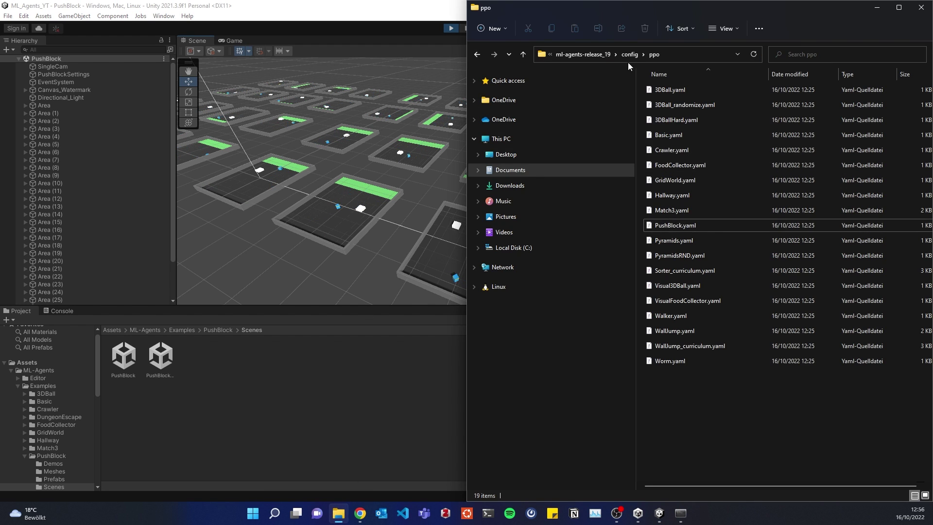
click(602, 54)
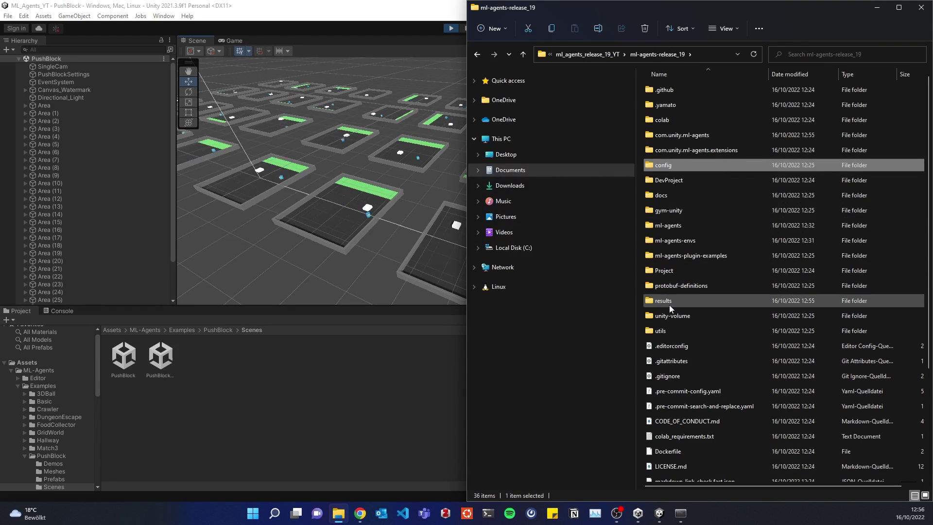
double_click(662, 300)
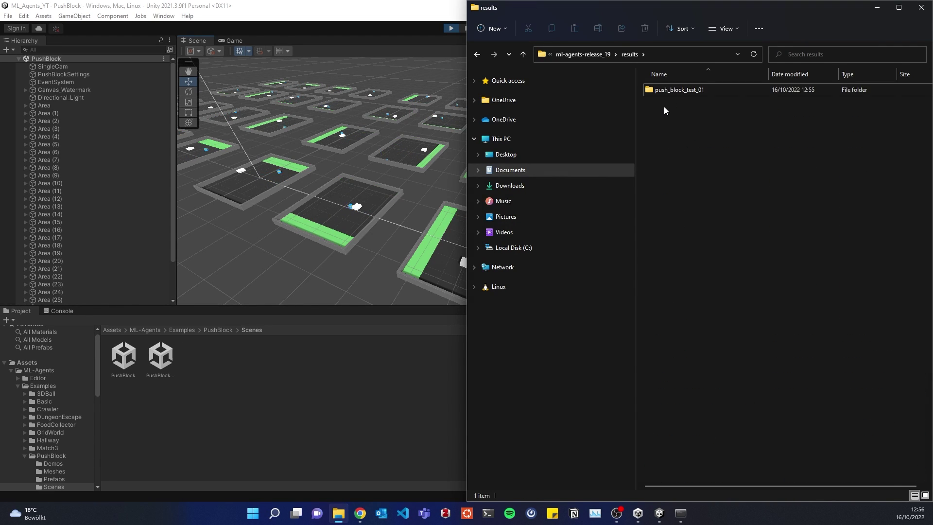
click(675, 91)
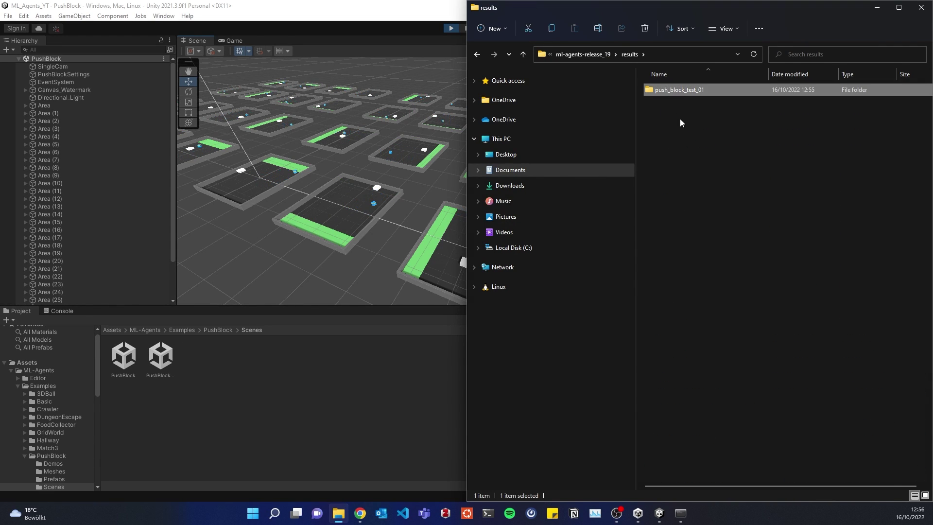
double_click(690, 92)
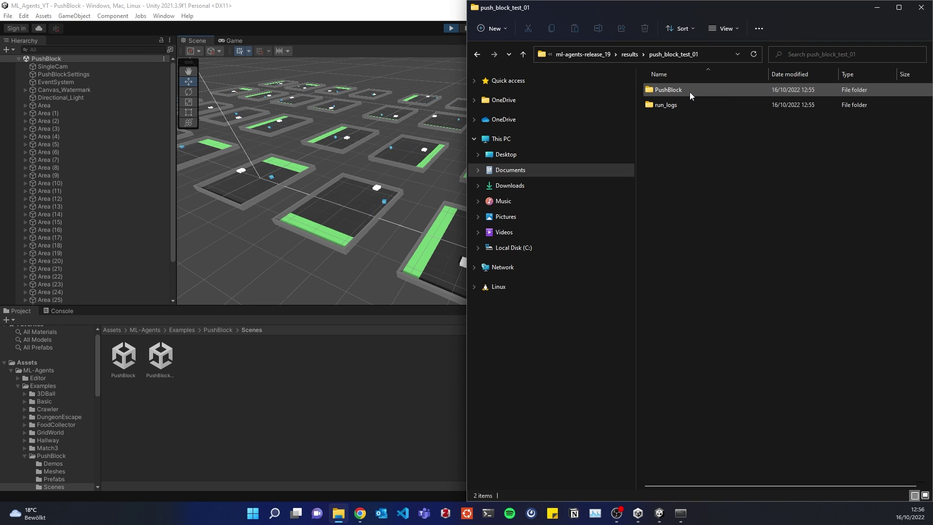
double_click(690, 91)
key(alt+Left)
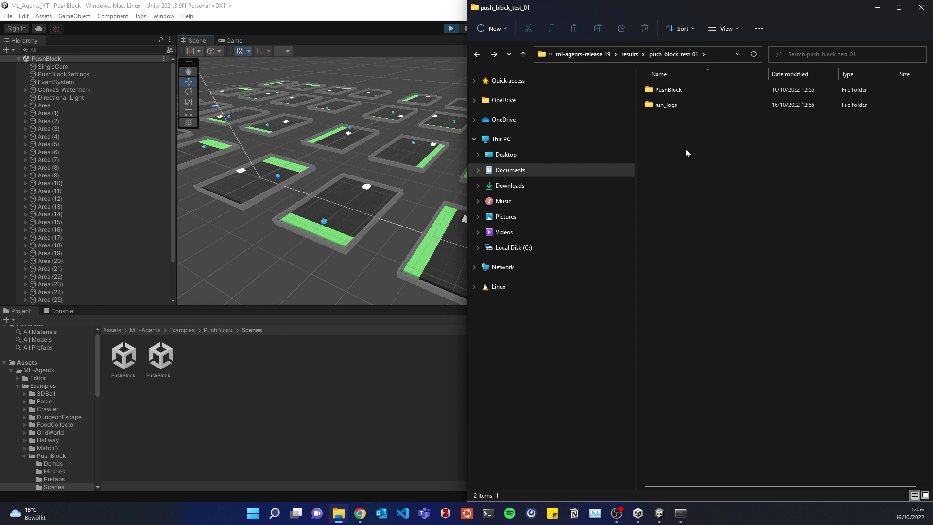
drag(700, 186, 658, 120)
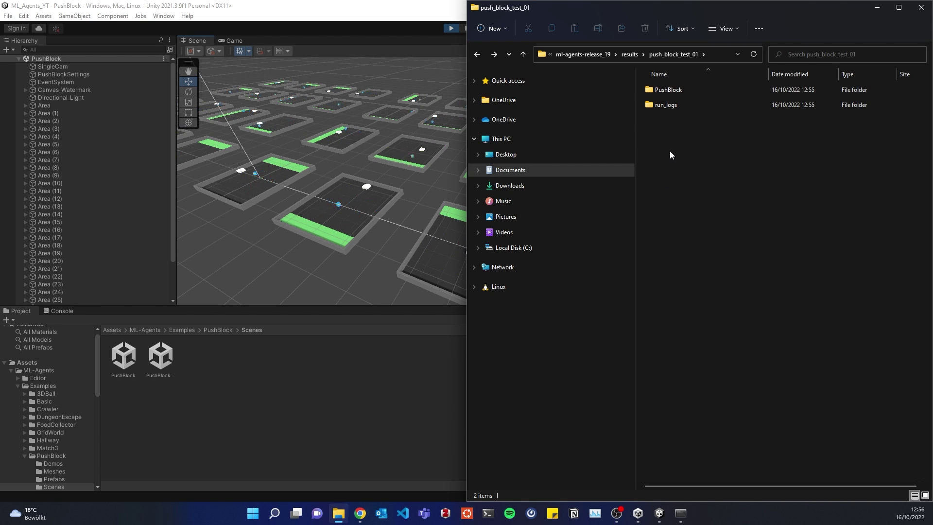
Scroll the PushBlock training log to the latest line: step 120000, mean reward 4.177
click(679, 514)
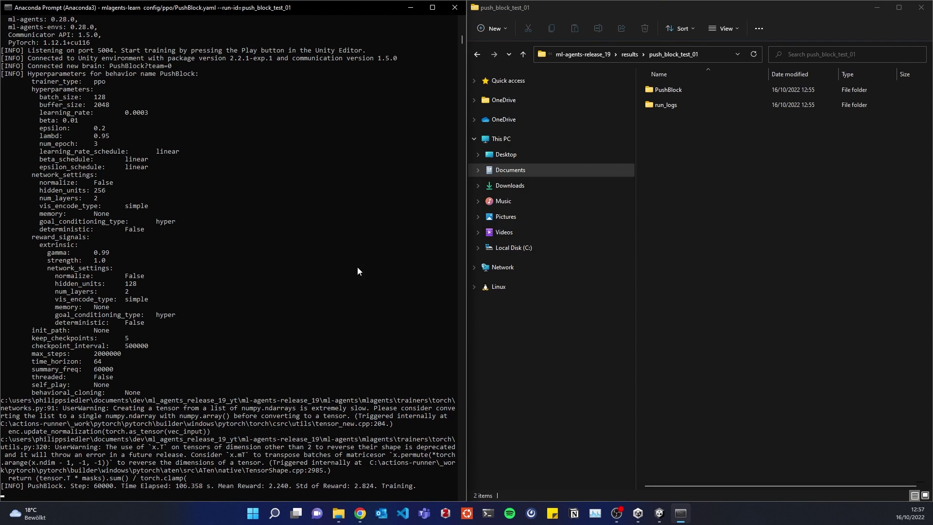
scroll(342, 246, down, 5)
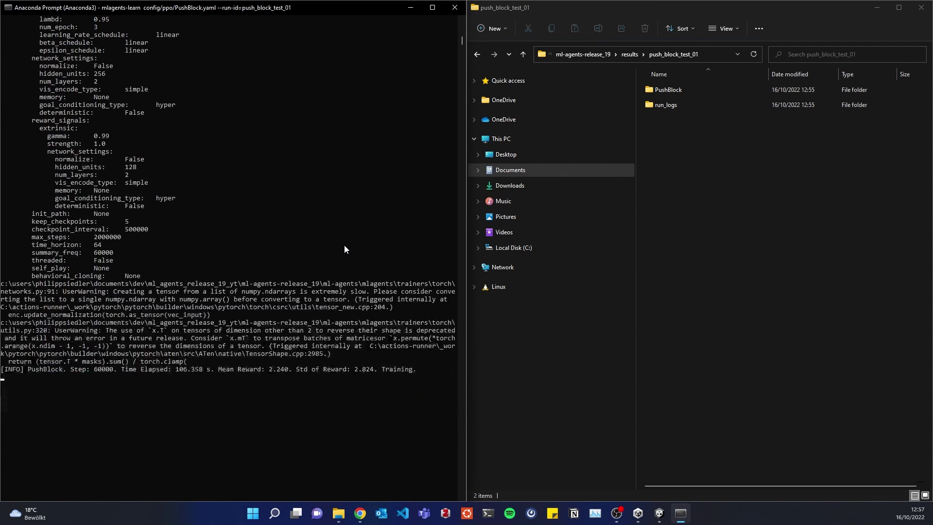
scroll(347, 248, down, 2)
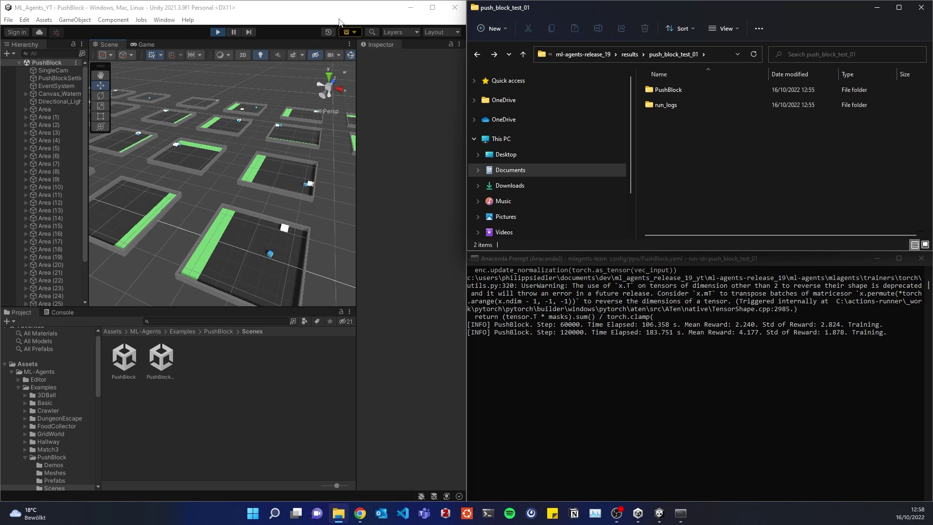
Stop training with Ctrl+C and check the exported PushBlock.onnx in results/push_block_test_01
click(525, 259)
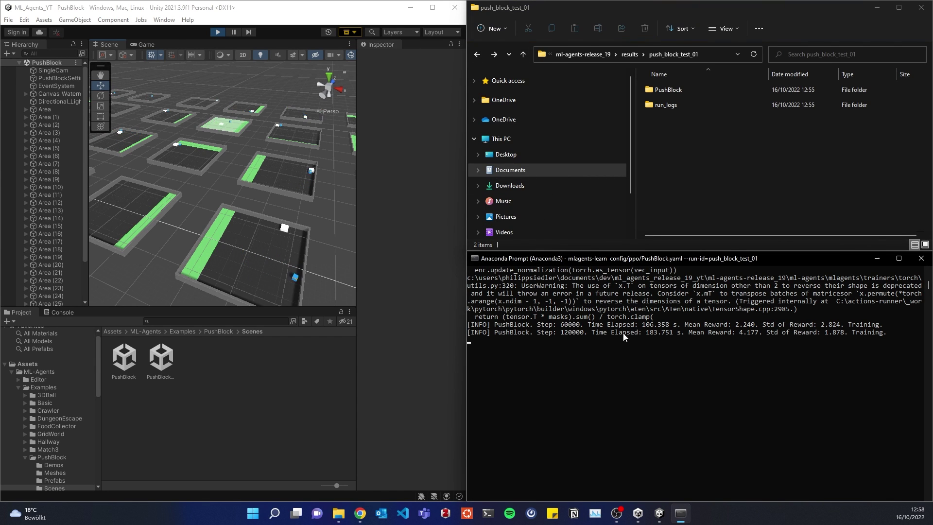
key(ctrl+c)
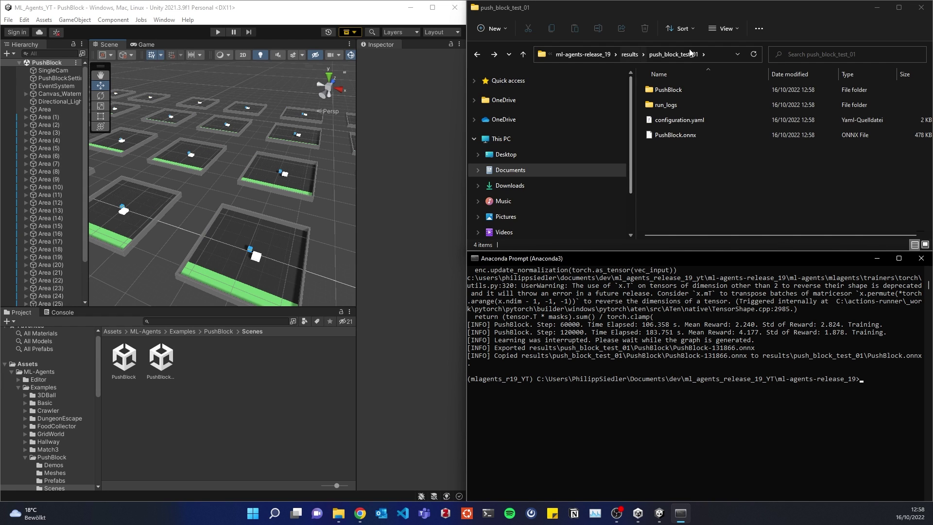
click(675, 136)
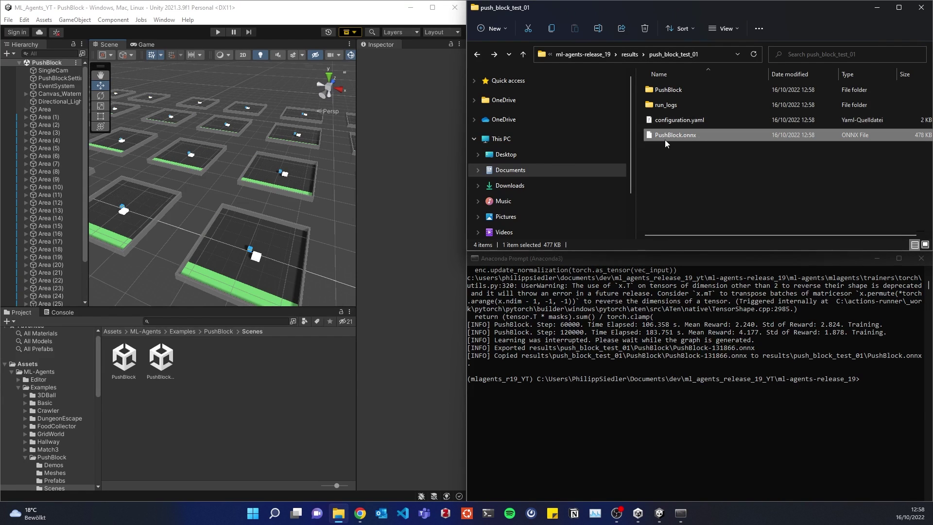
click(681, 154)
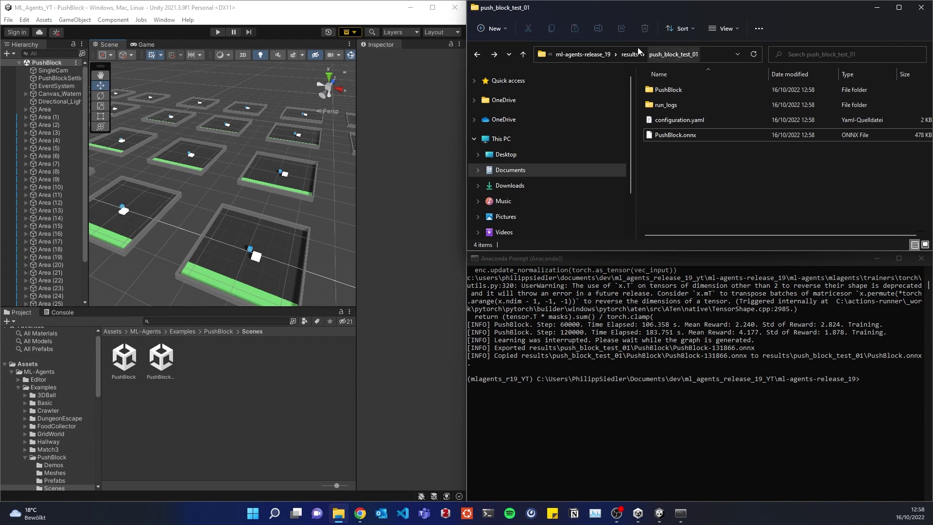
Select Area (1) through the last numbered Area and deactivate them all
click(46, 116)
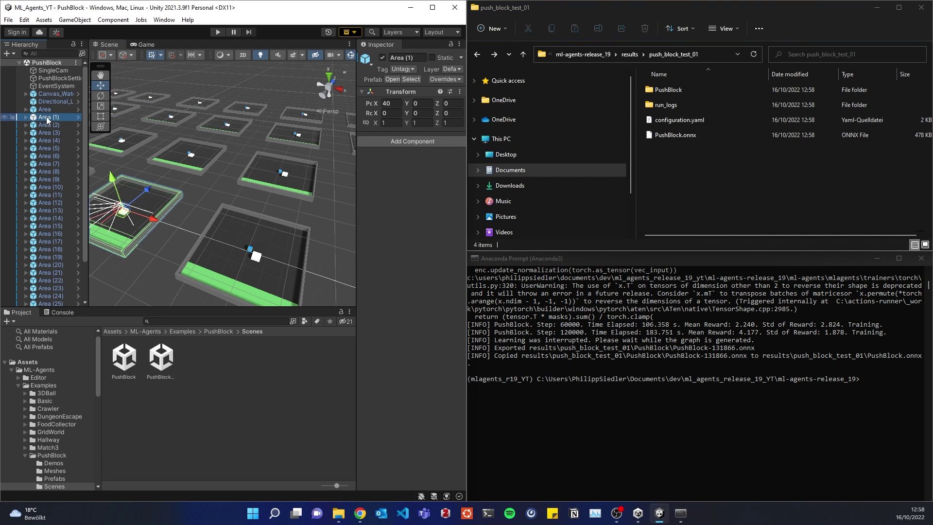
scroll(192, 161, down, 5)
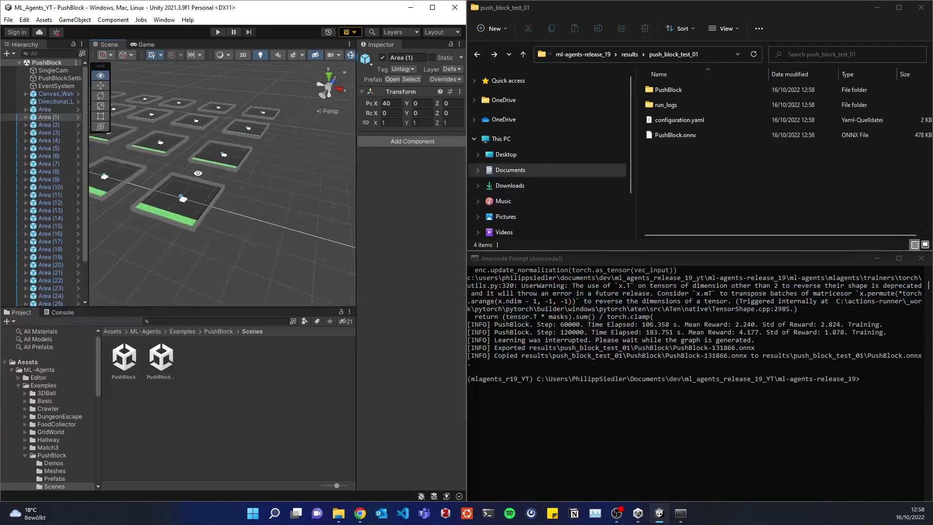
middle_drag(282, 206, 265, 199)
key(f)
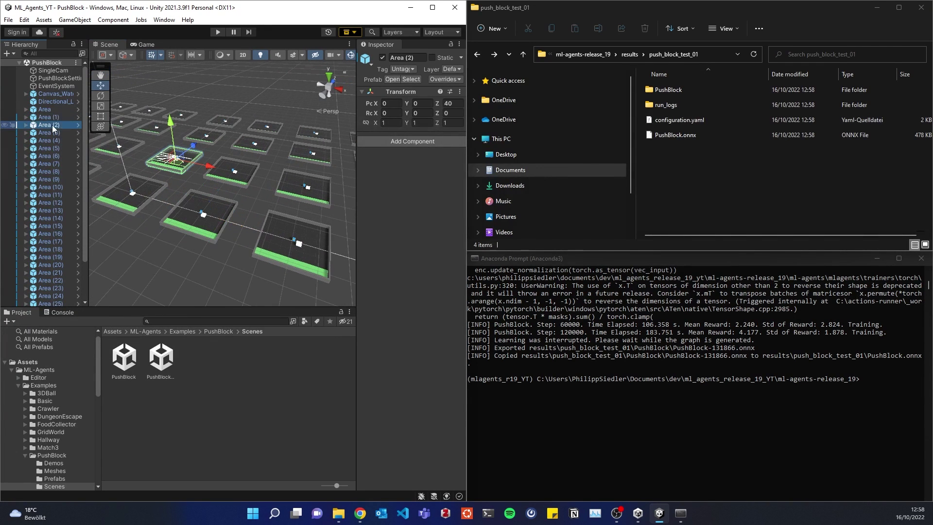
scroll(54, 194, down, 2)
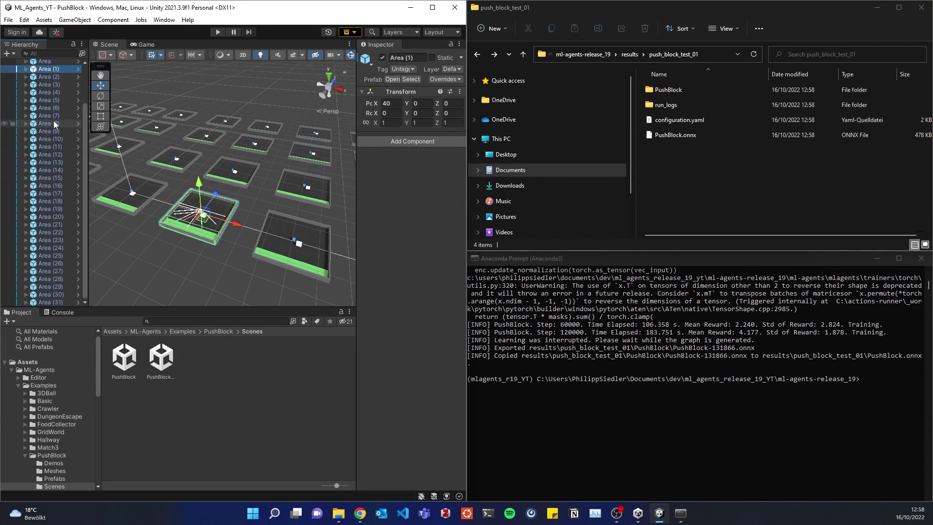
shift+click(54, 302)
scroll(57, 232, up, 2)
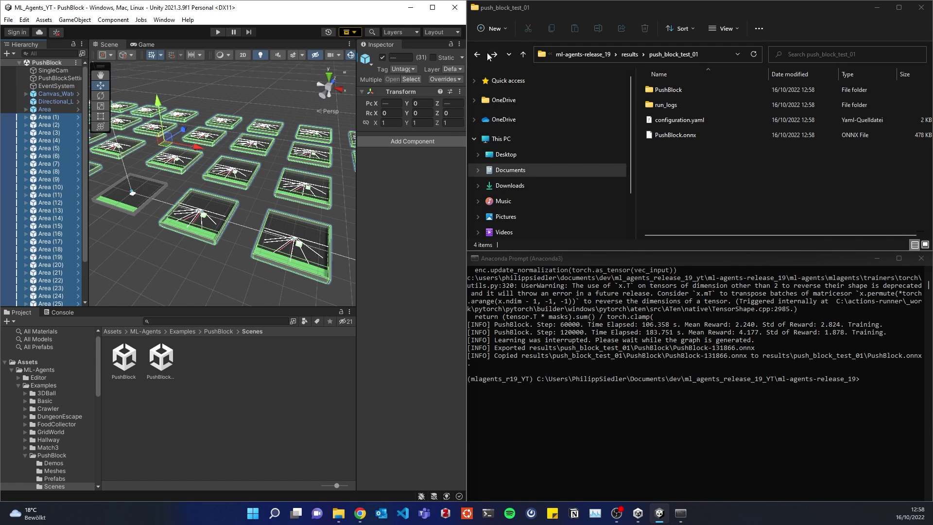
click(382, 58)
Expand the remaining Area in the Hierarchy and select its Agent
click(202, 157)
alt+drag(201, 157, 196, 211)
scroll(196, 212, up, 6)
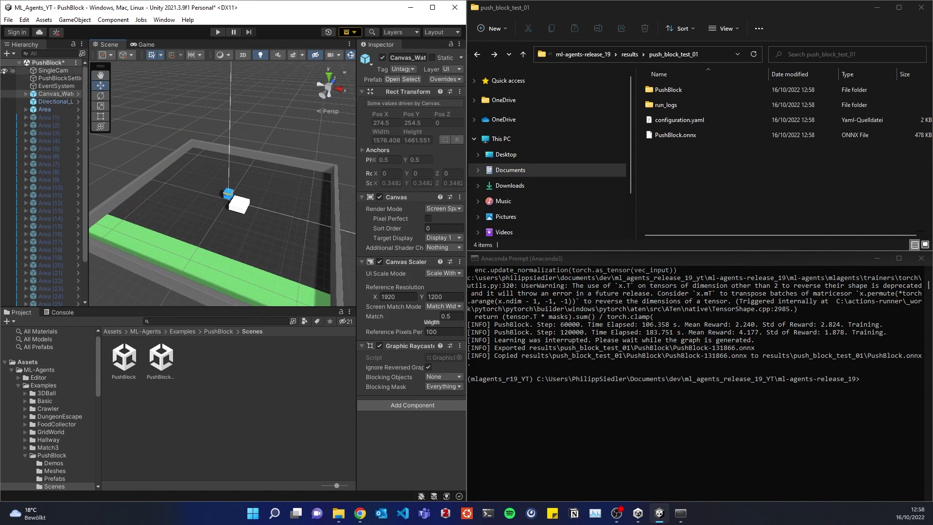
click(40, 108)
click(25, 110)
click(50, 117)
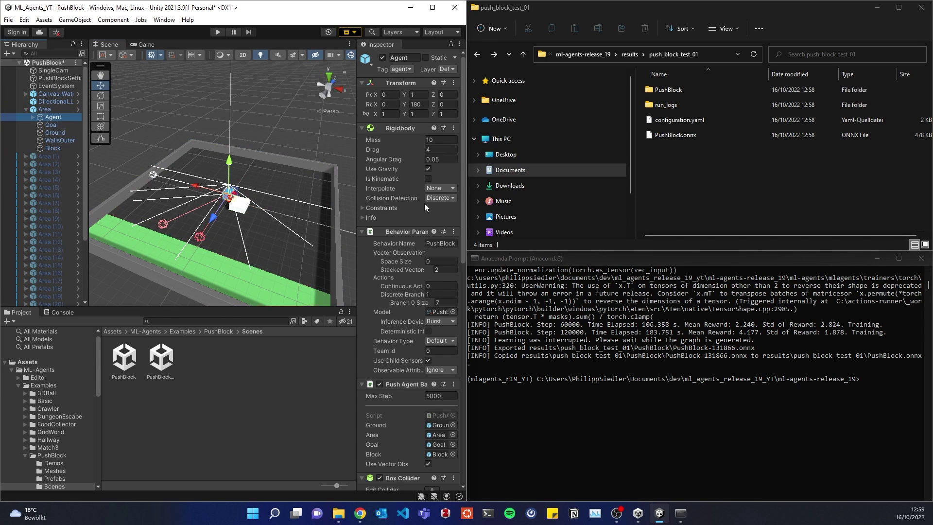
In Behavior Parameters, set the Agent's Model to None and Behavior Type to Inference Only
drag(467, 198, 672, 196)
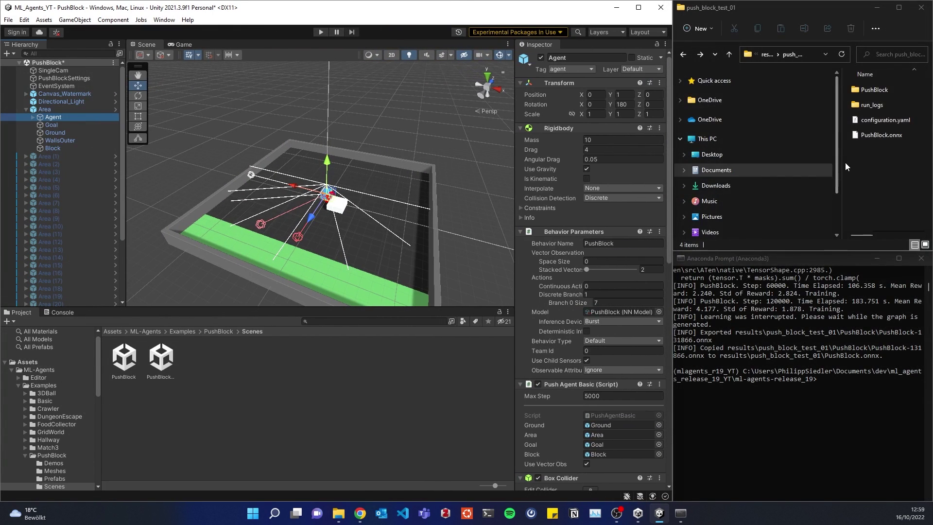
drag(838, 167, 776, 160)
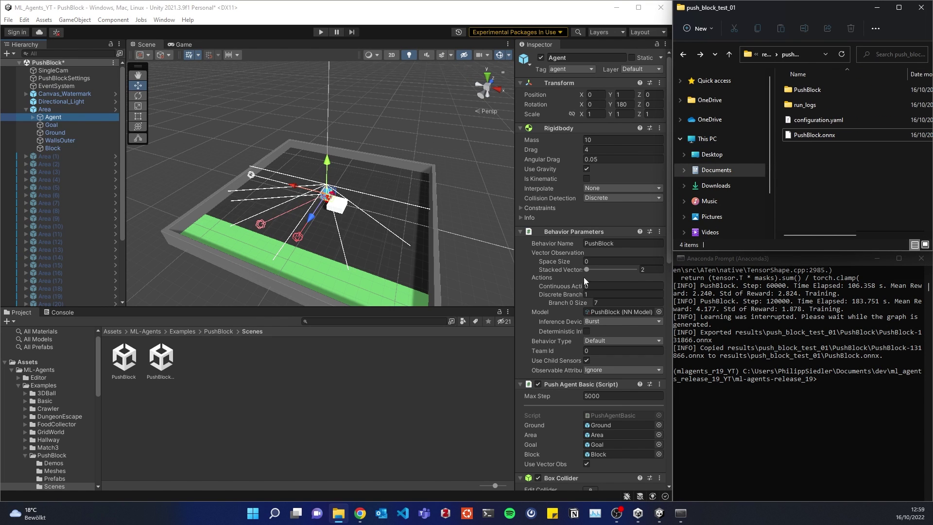
scroll(555, 222, down, 3)
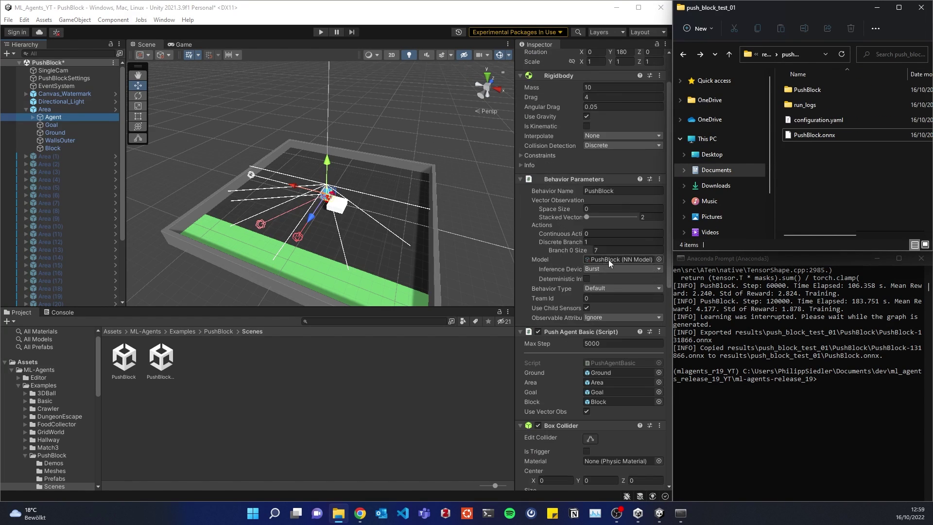
click(659, 259)
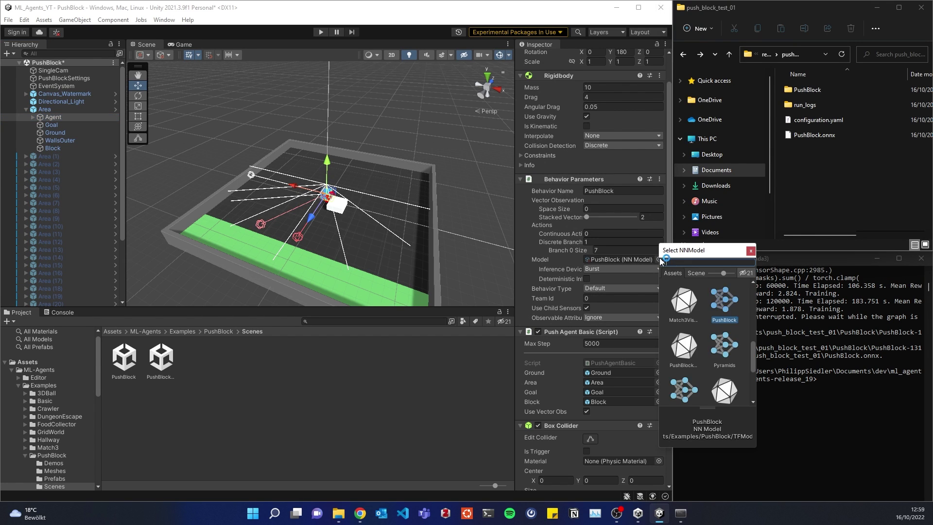
click(686, 290)
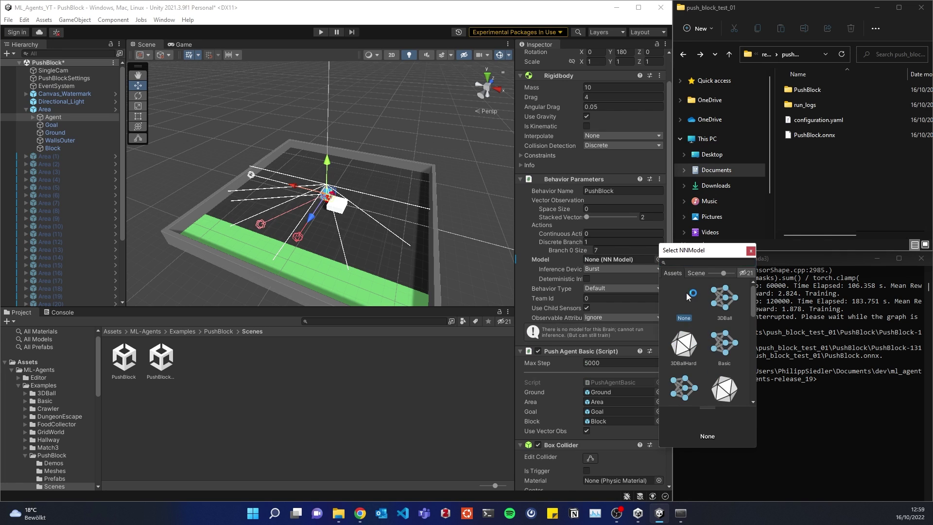
click(605, 263)
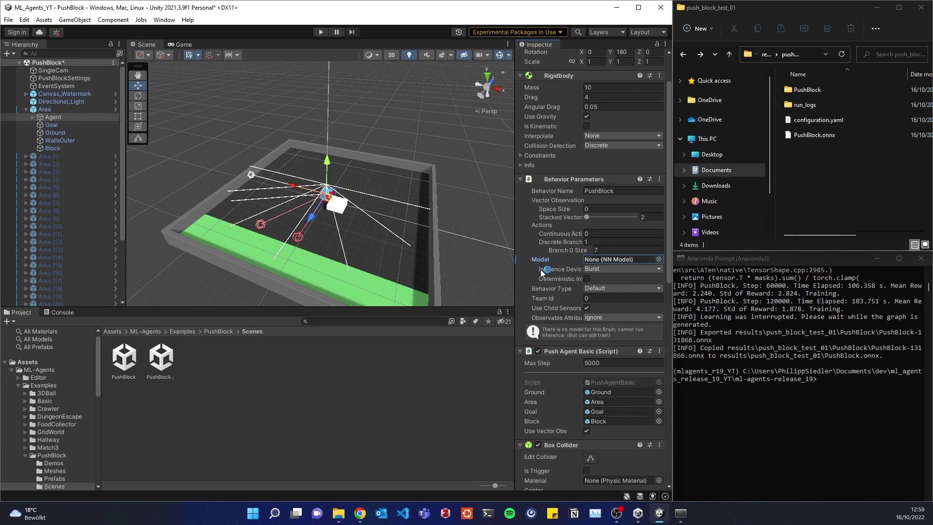
click(615, 290)
click(605, 319)
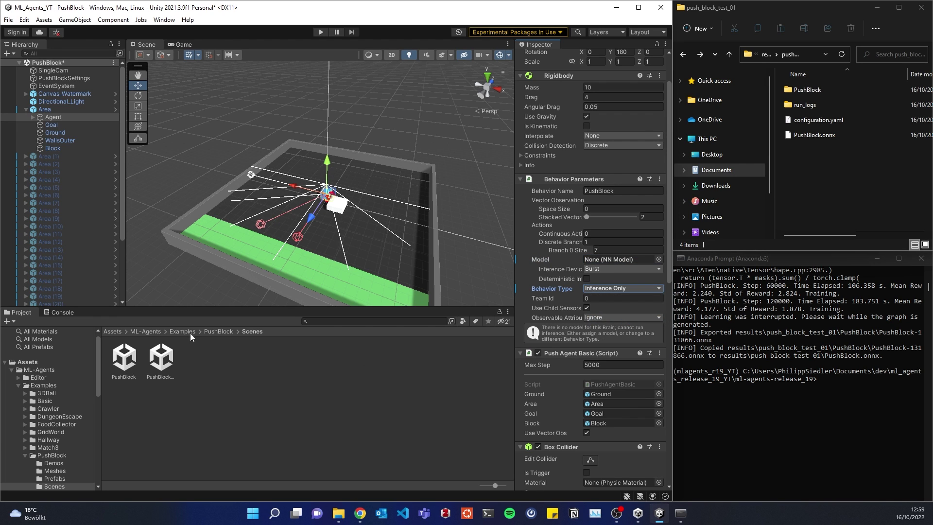
Create a folder named NN under Assets and open it
click(12, 370)
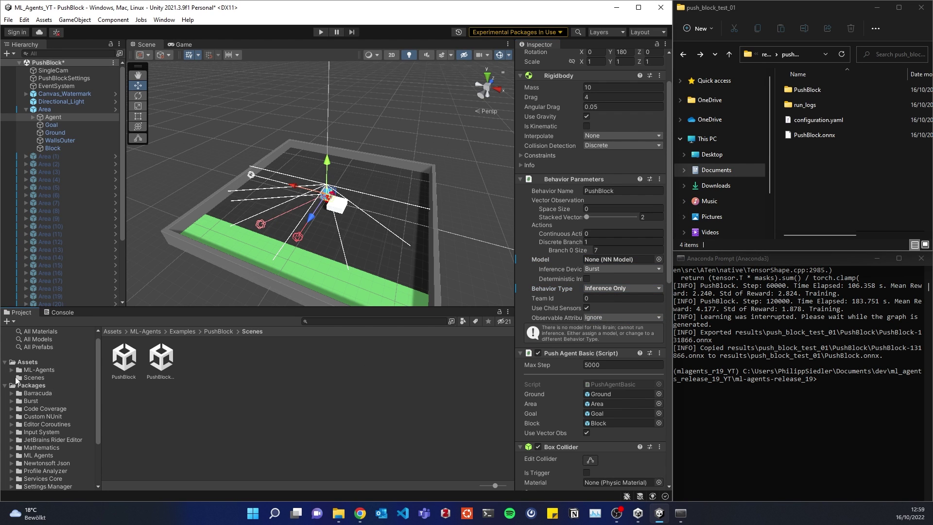
click(24, 362)
right_click(222, 381)
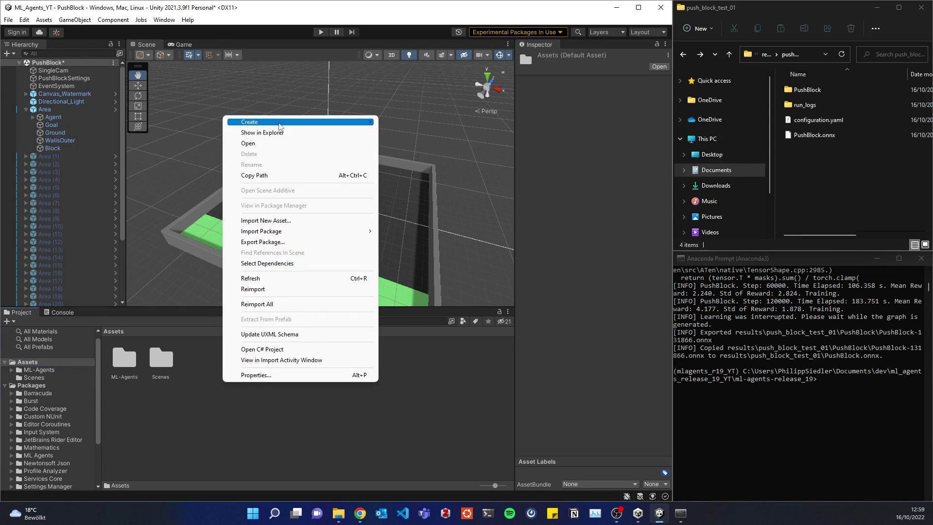
mouse_move(281, 122)
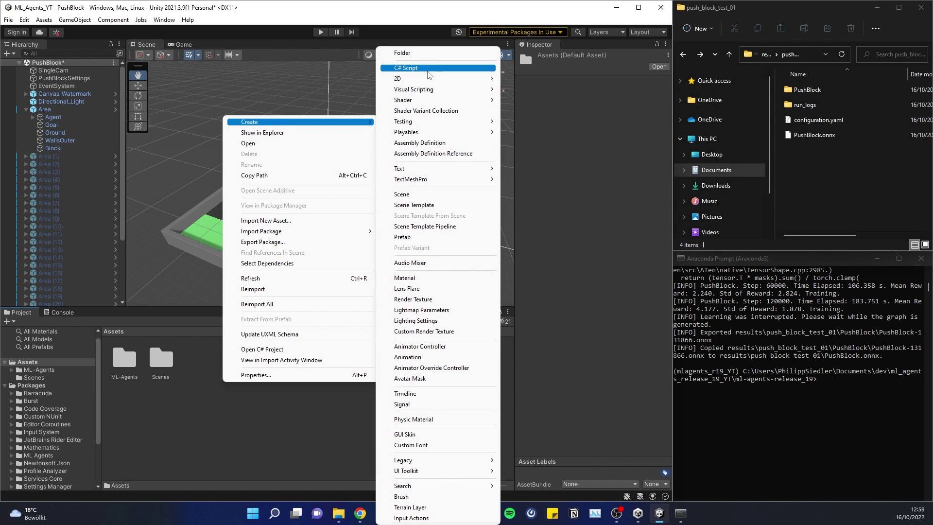
click(423, 56)
text(NN)
key(Return)
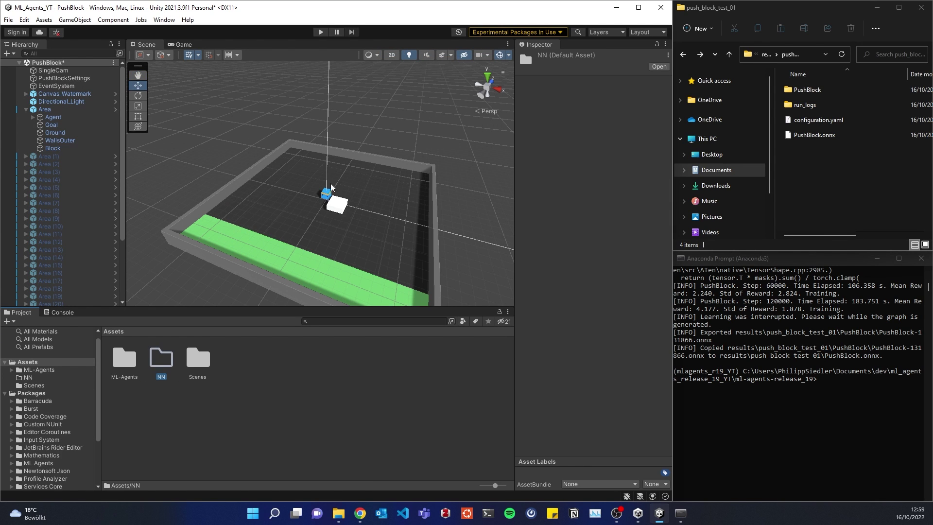
double_click(161, 363)
Import PushBlock.onnx from the results folder into the NN folder
click(818, 136)
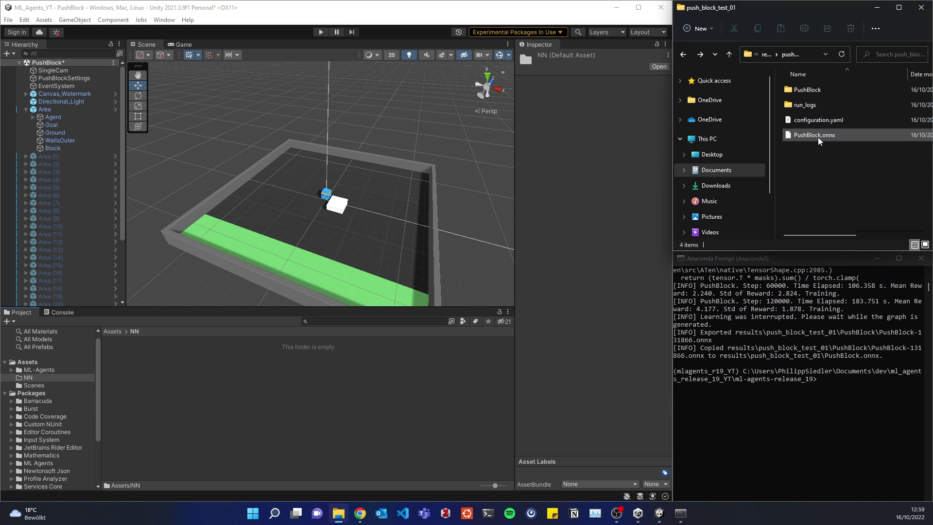
drag(385, 317, 185, 384)
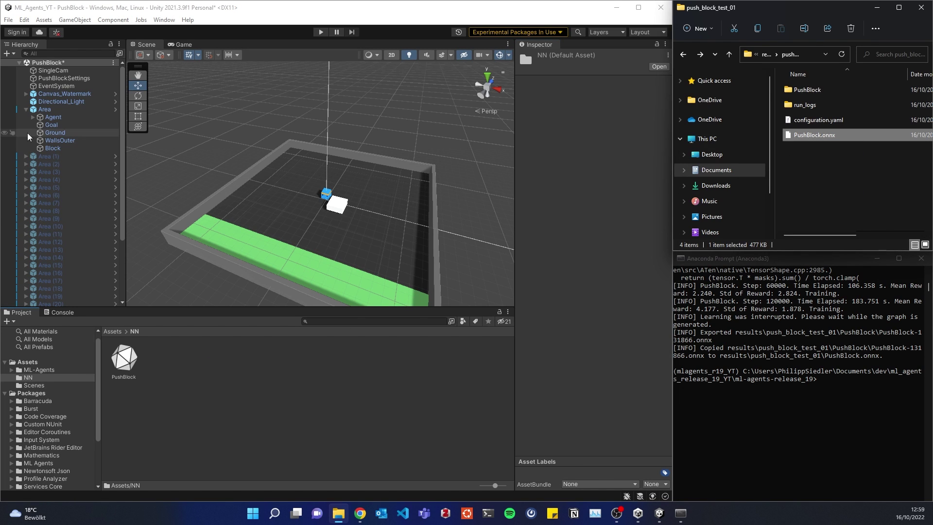
click(53, 117)
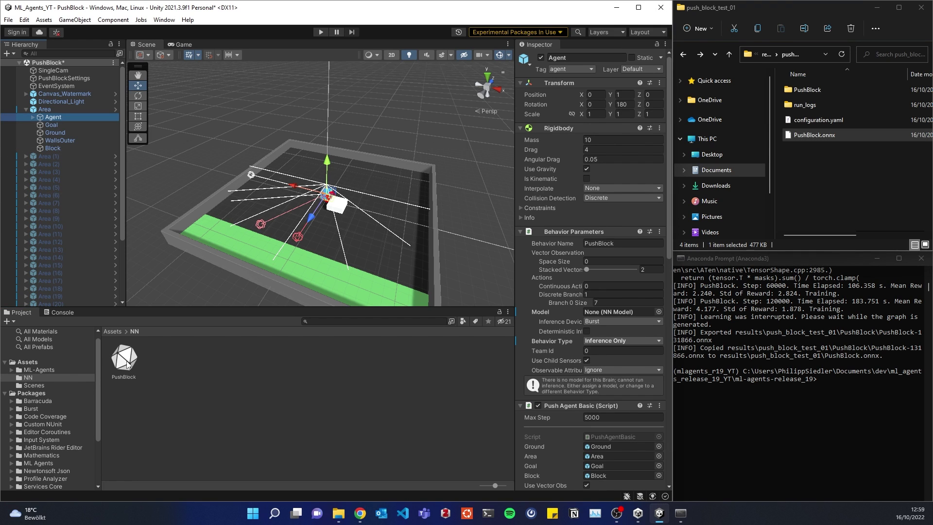
Assign the imported PushBlock model to the Agent's Model field
drag(128, 365, 599, 312)
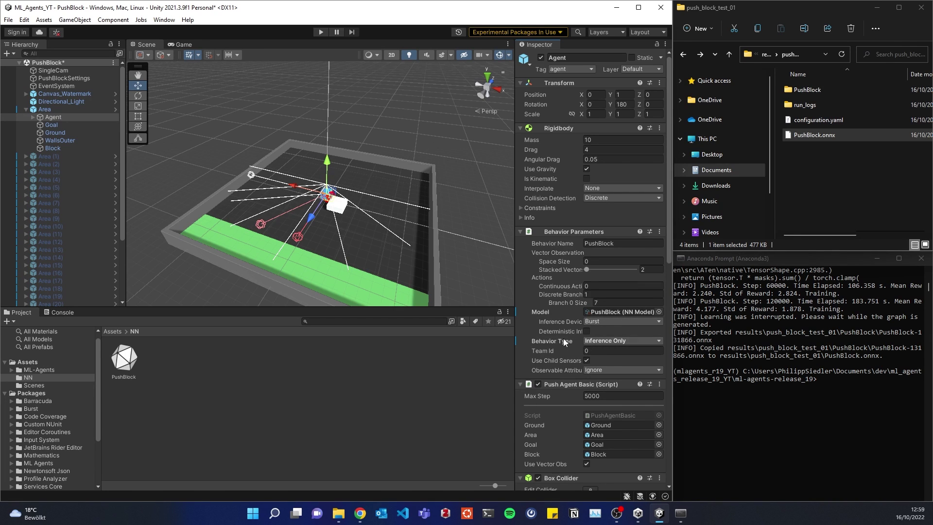
click(344, 409)
click(398, 122)
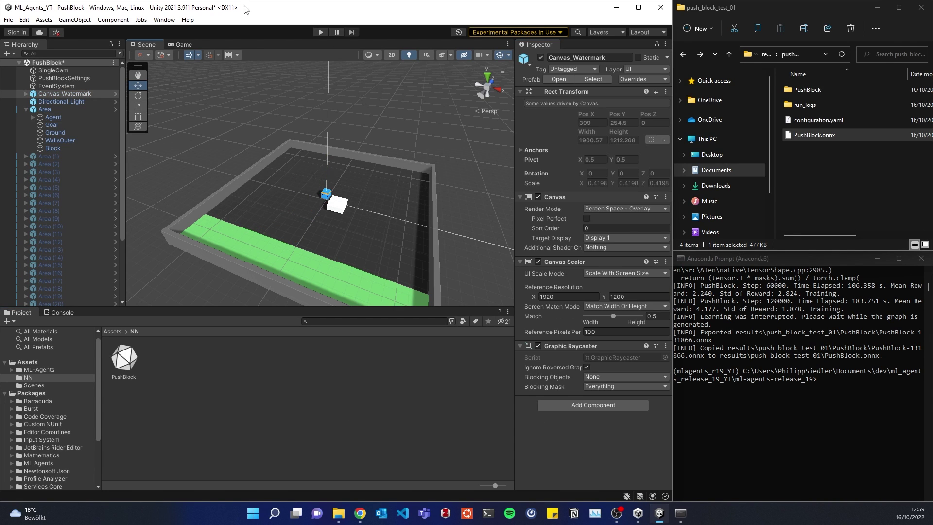
Enter Play mode in Unity to run the PushBlock scene with the trained model
click(761, 264)
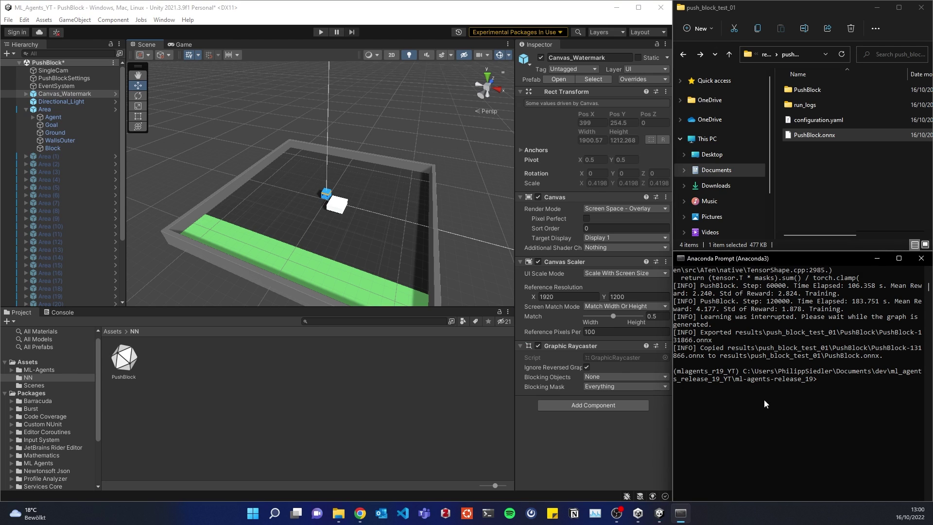
click(337, 18)
click(320, 32)
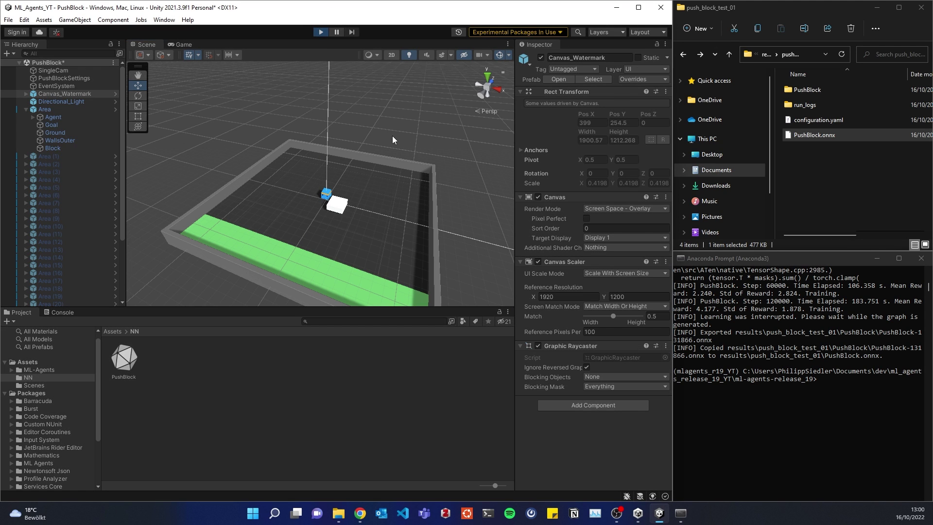